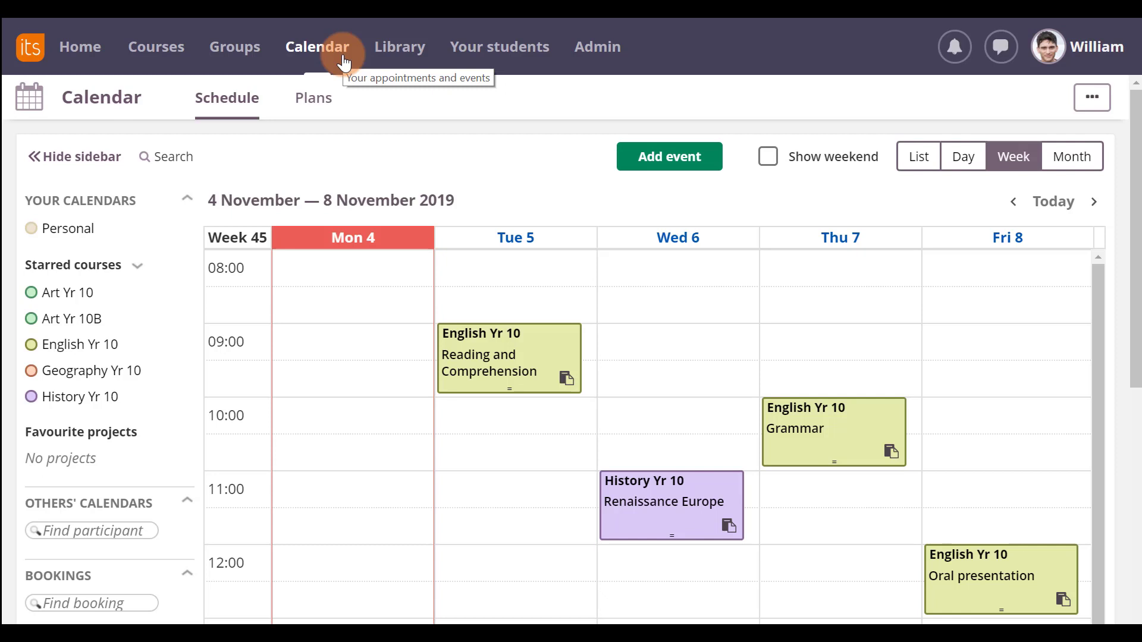
Open the Calendar to see the English and History Yr 10 plans for 4–10 November 2019.
left_click(314, 102)
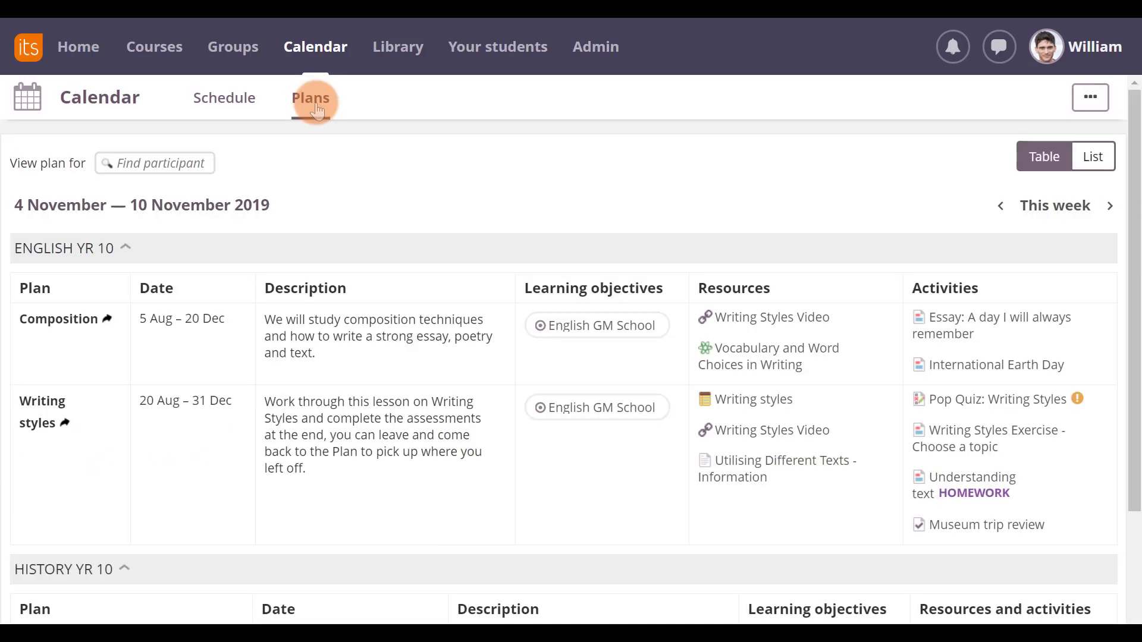
left_click(245, 106)
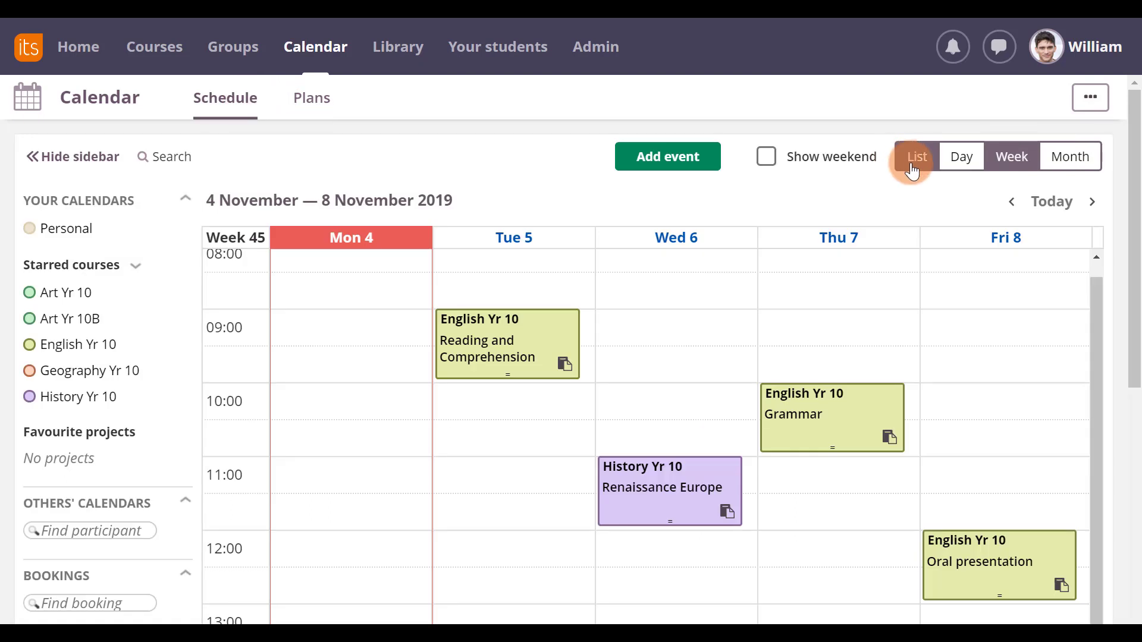
left_click(914, 170)
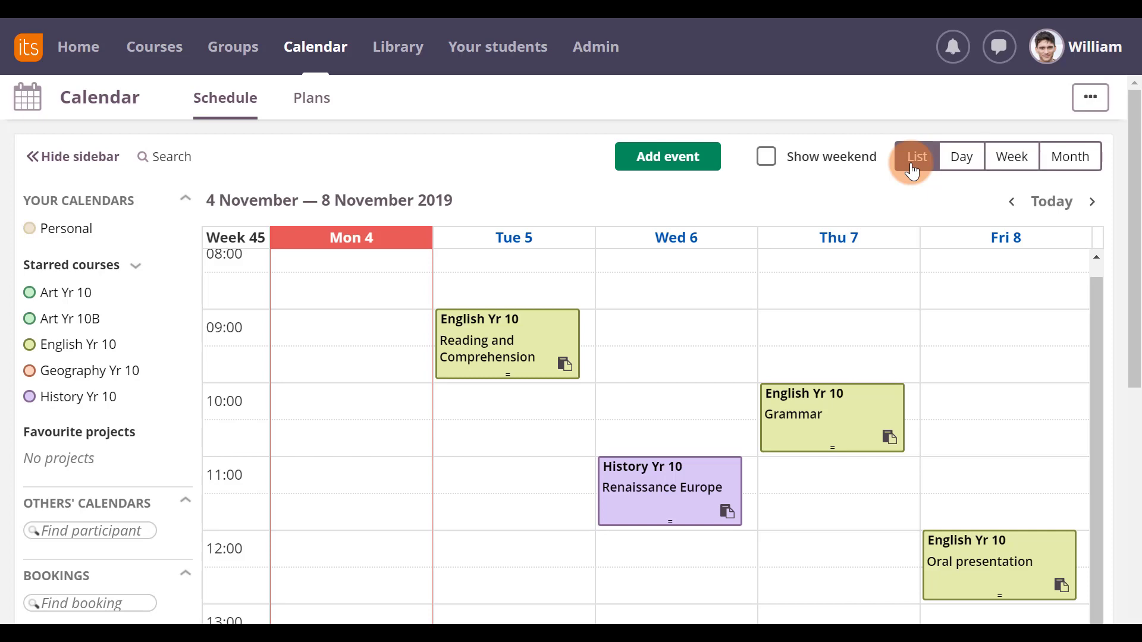
scroll(924, 291, "down", 6)
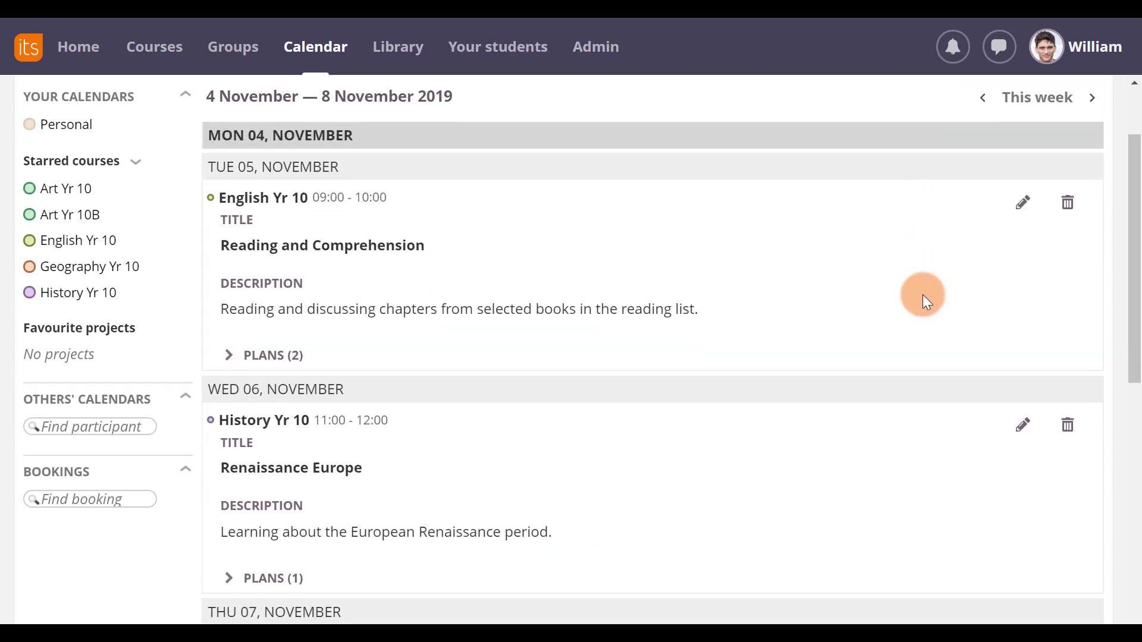
scroll(922, 294, "up", 6)
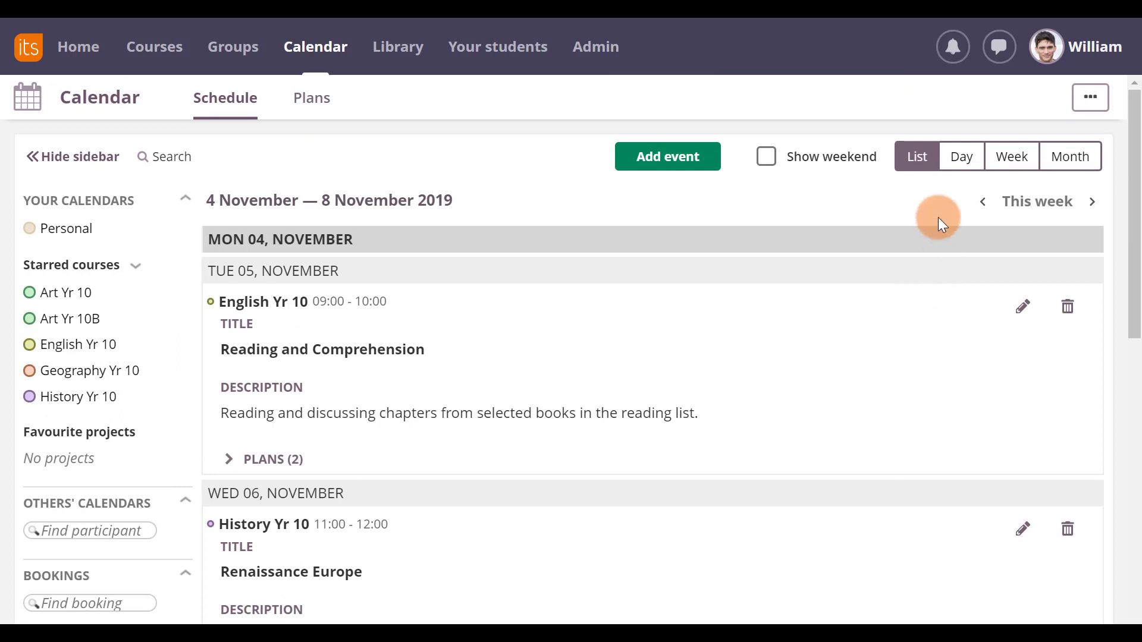
left_click(963, 161)
left_click(1013, 157)
left_click(1071, 159)
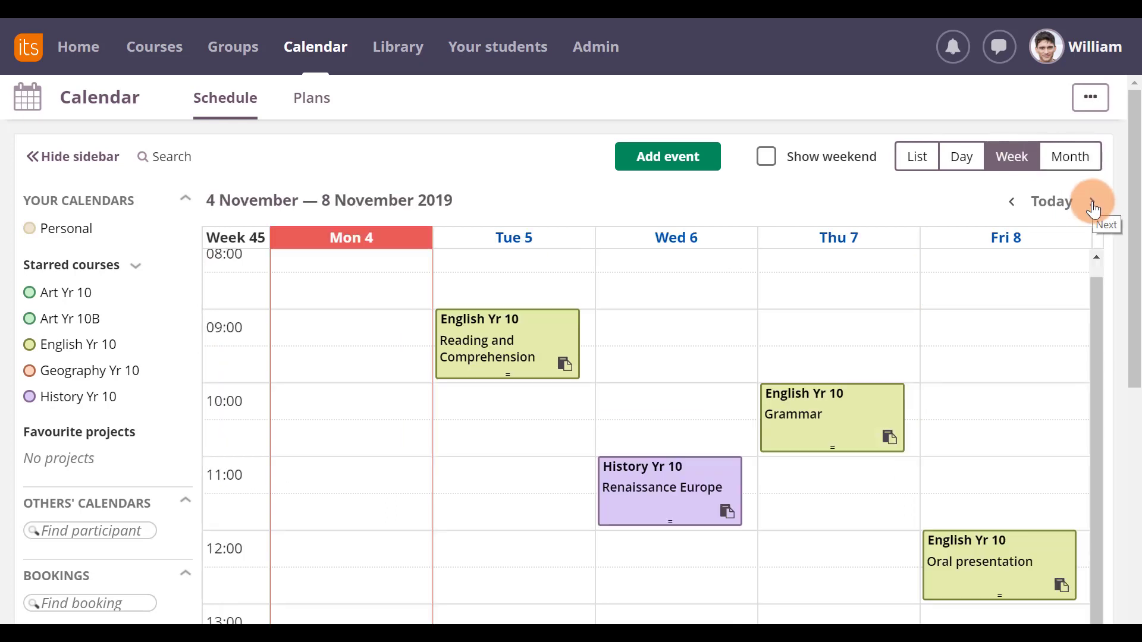
Check next week and return, briefly show only English Yr 10, then open the History event.
left_click(1093, 204)
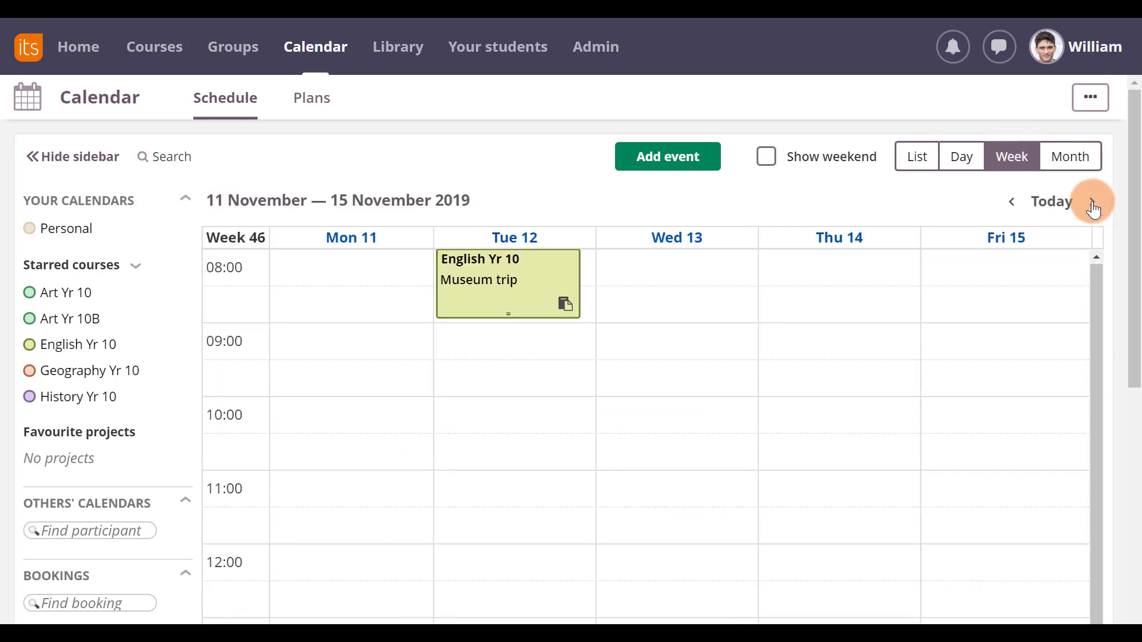
left_click(1012, 204)
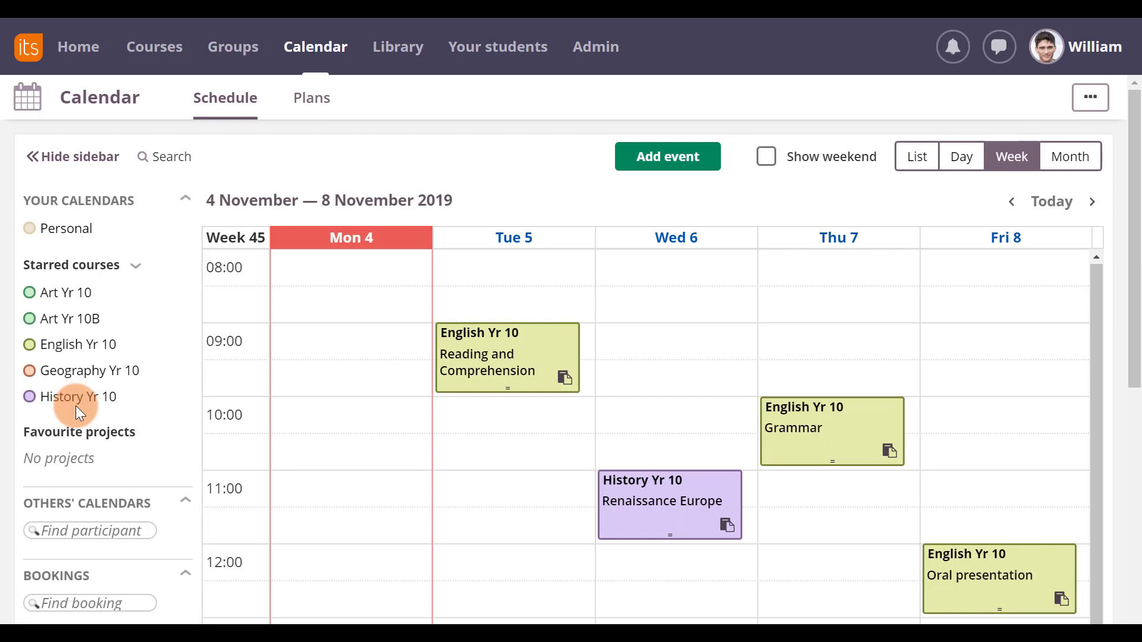
left_click(102, 352)
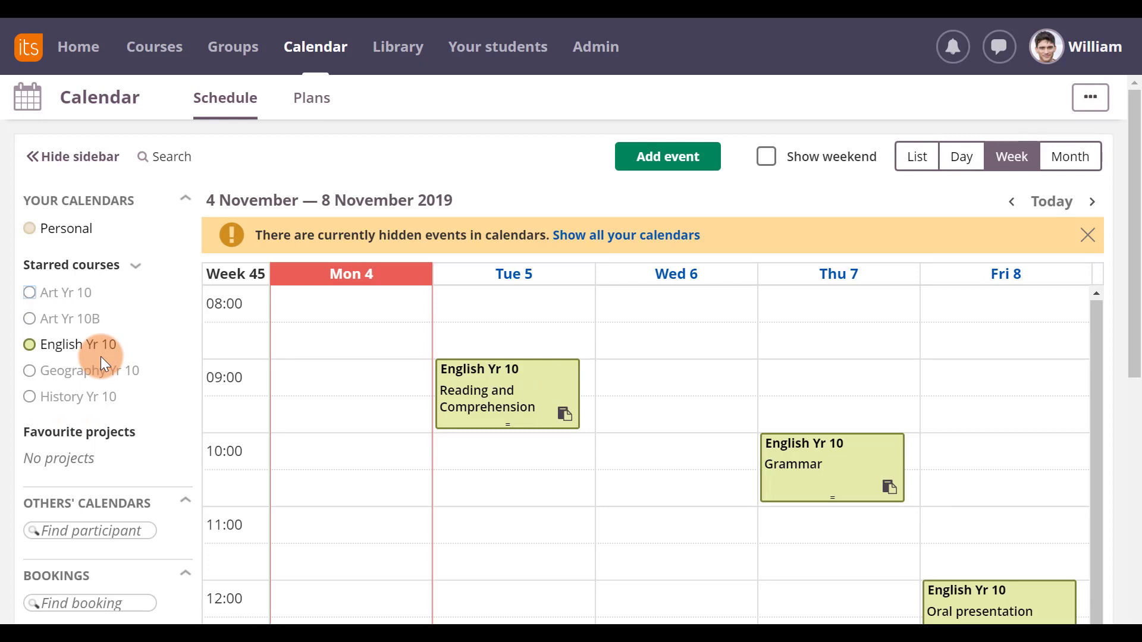
left_click(102, 356)
left_click(612, 454)
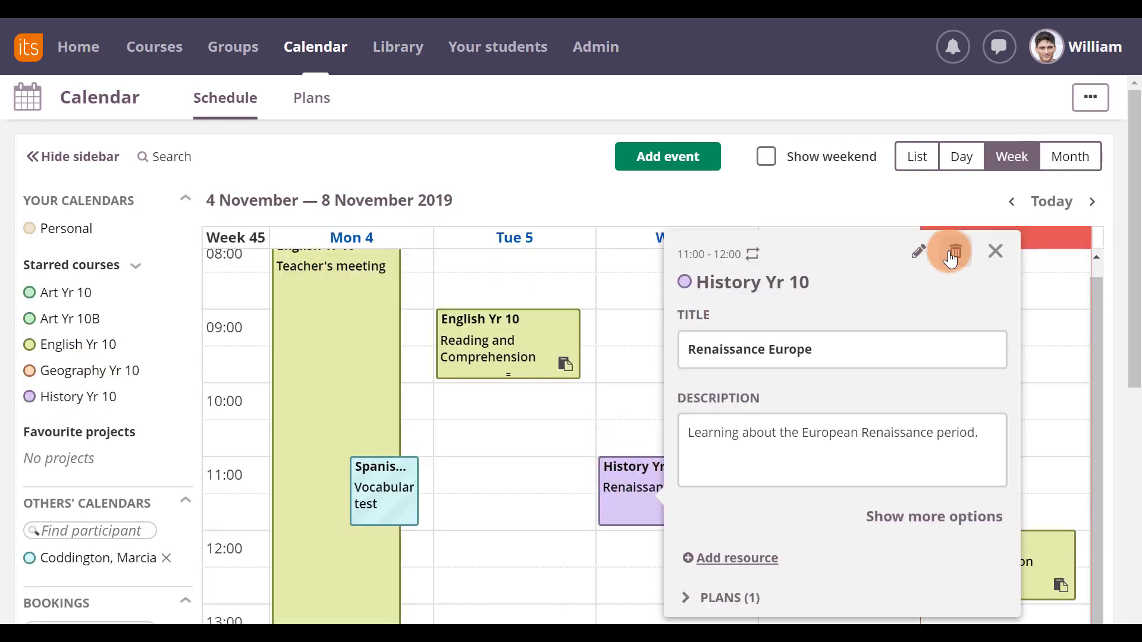
Add a second Renaissance Europe description line saying a colleague will co-teach the period, and save.
left_click(919, 252)
scroll(424, 248, "down", 3)
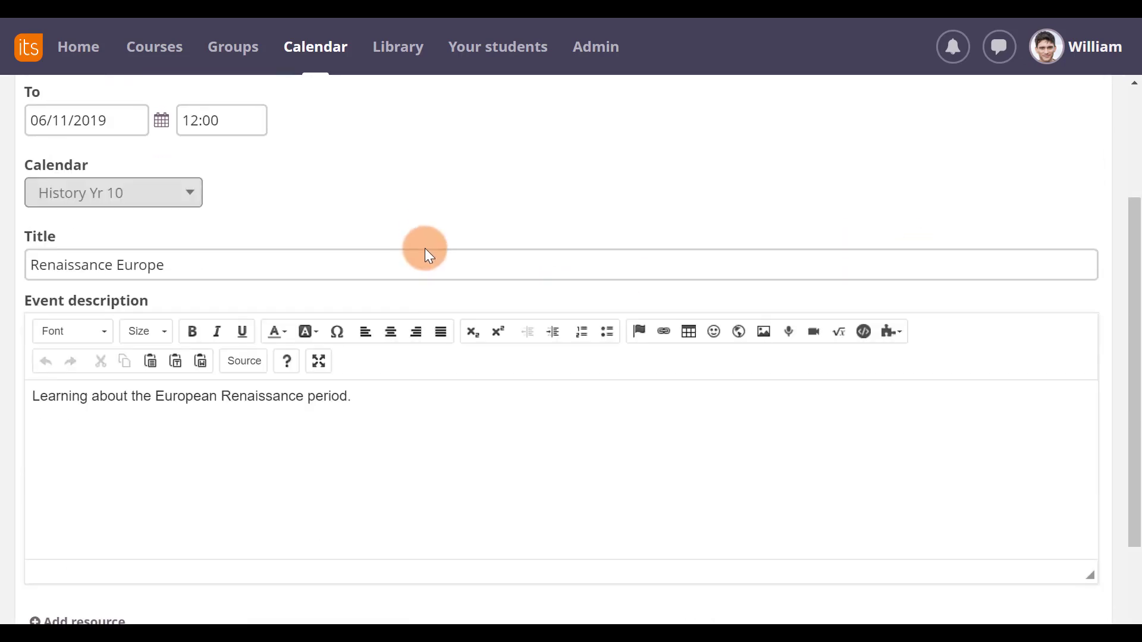
scroll(425, 248, "down", 3)
left_click(406, 251)
key("Return")
type("This period will be co-taught by Ms Wilkinson.")
left_click(58, 586)
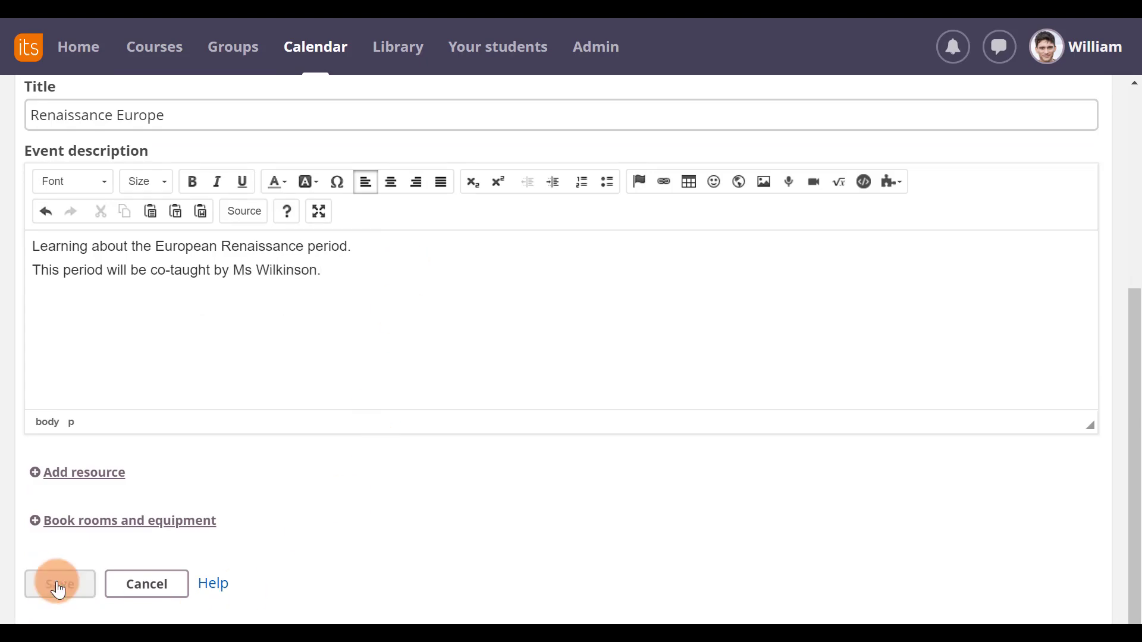
left_click(676, 498)
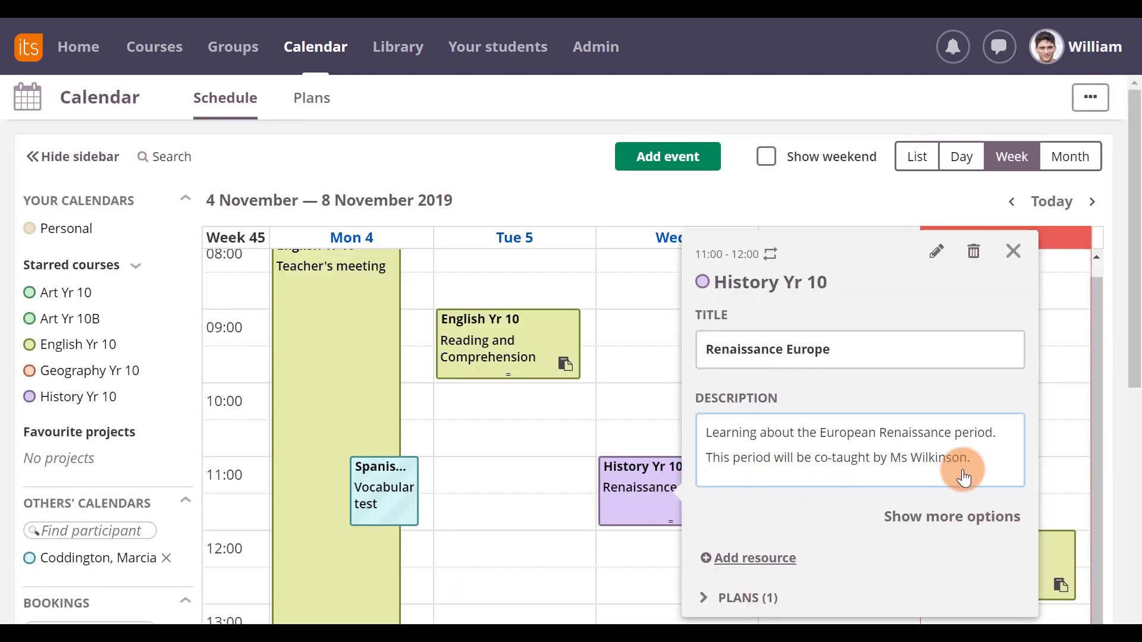
left_click(624, 537)
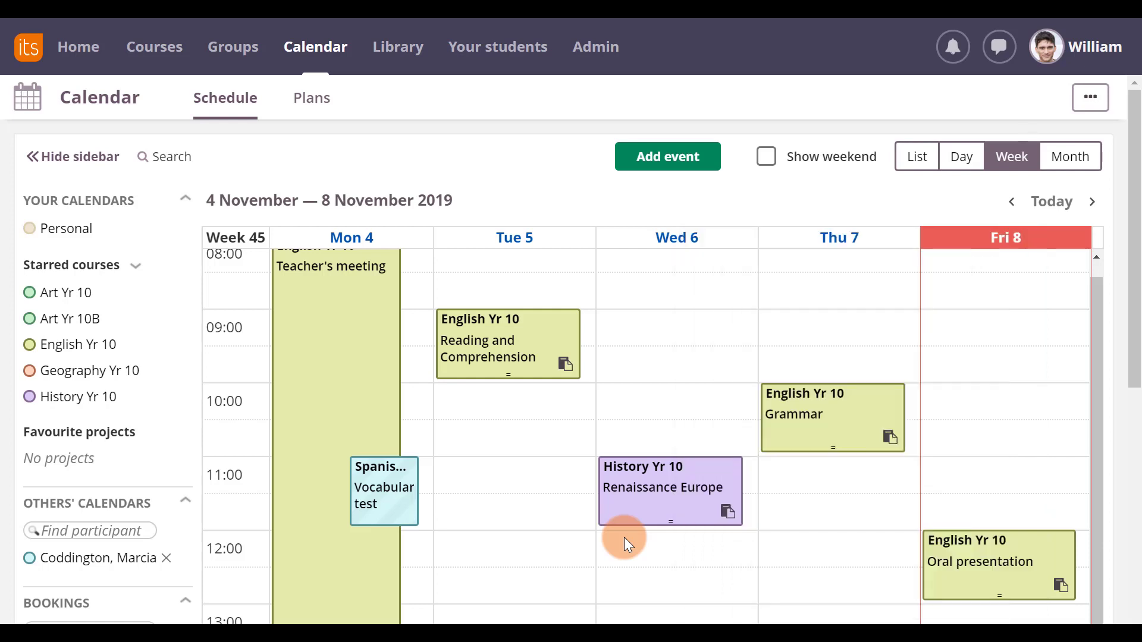
Create a Personal 'doctor's appt' event Thursday 14:00 with a return-to-school description.
scroll(623, 538, "down", 3)
left_click(833, 530)
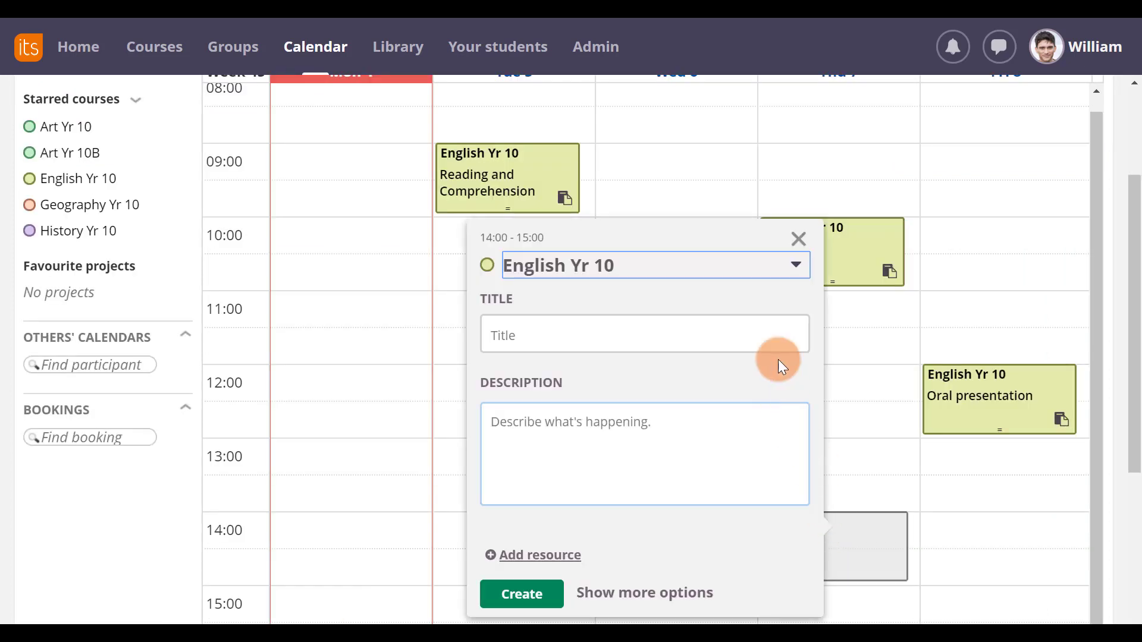
left_click(763, 268)
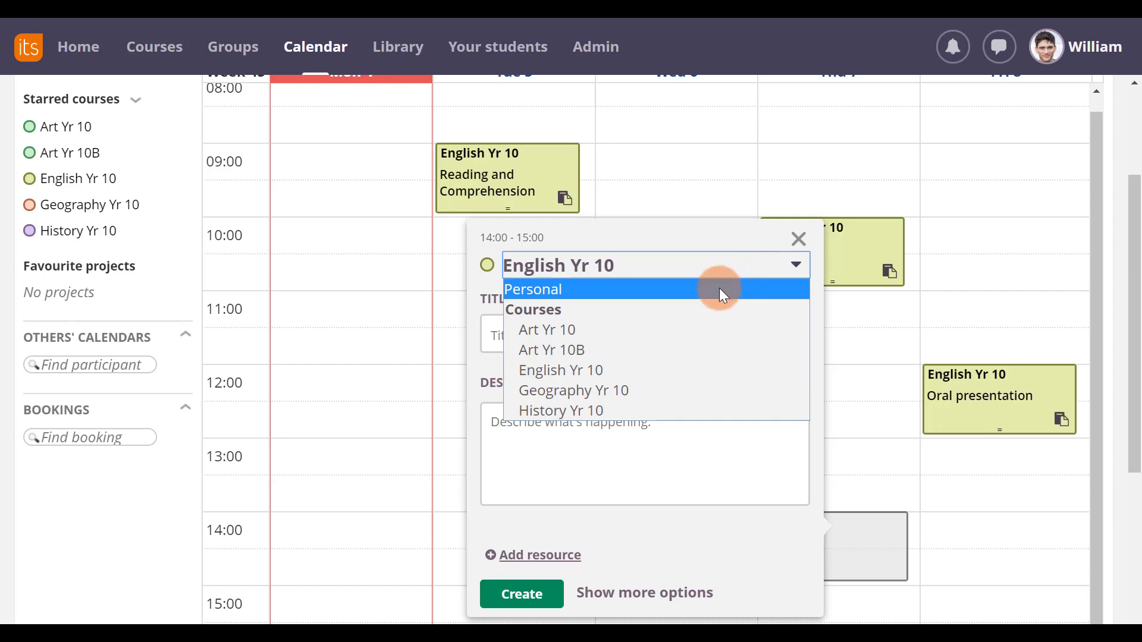
left_click(719, 288)
left_click(547, 335)
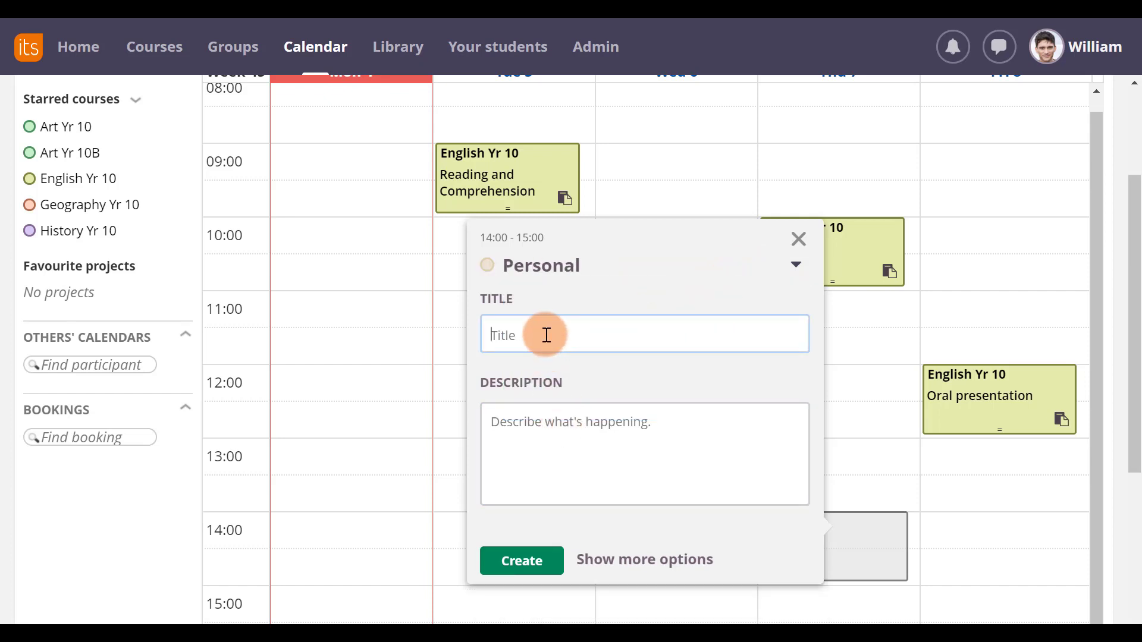
type("doctor'")
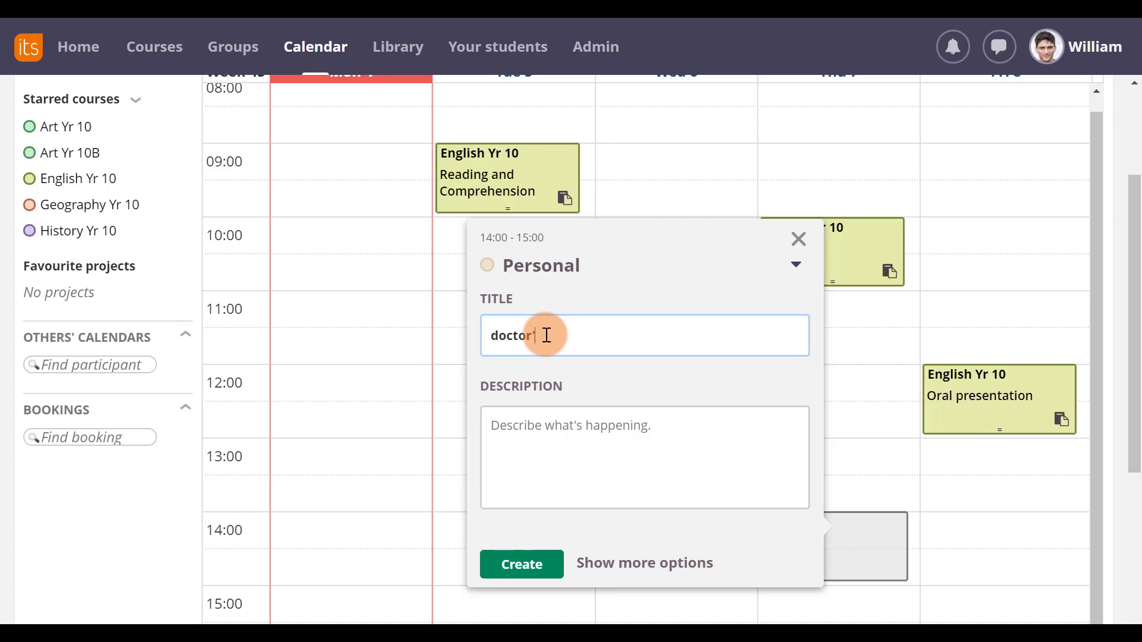
type("s appt")
left_click(537, 428)
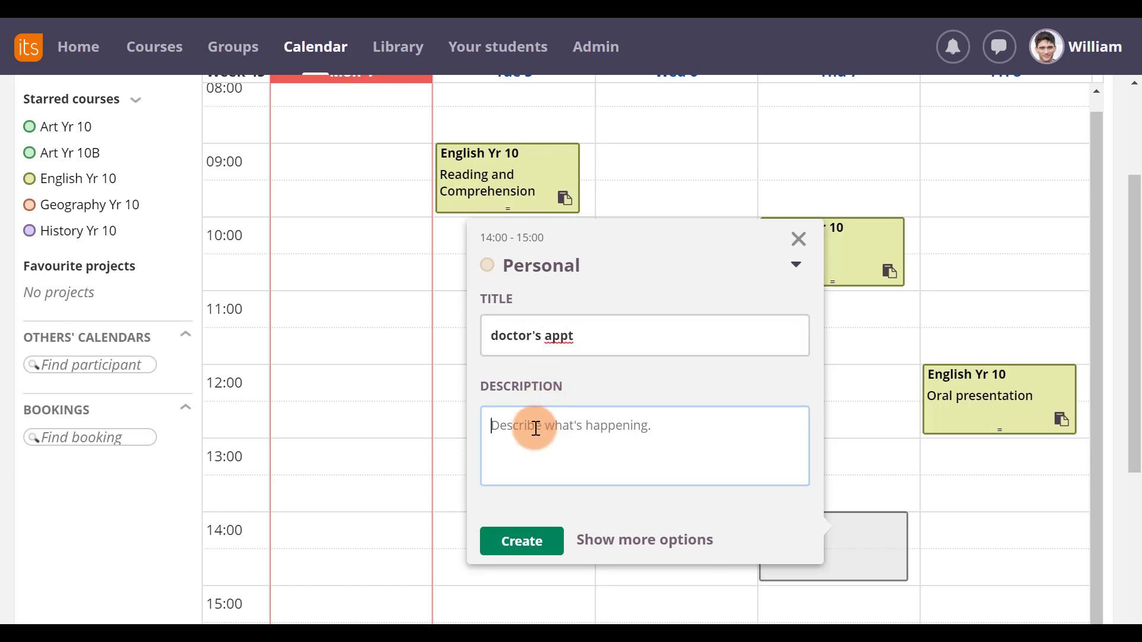
type("back at school after regular doctor's appt")
left_click(522, 542)
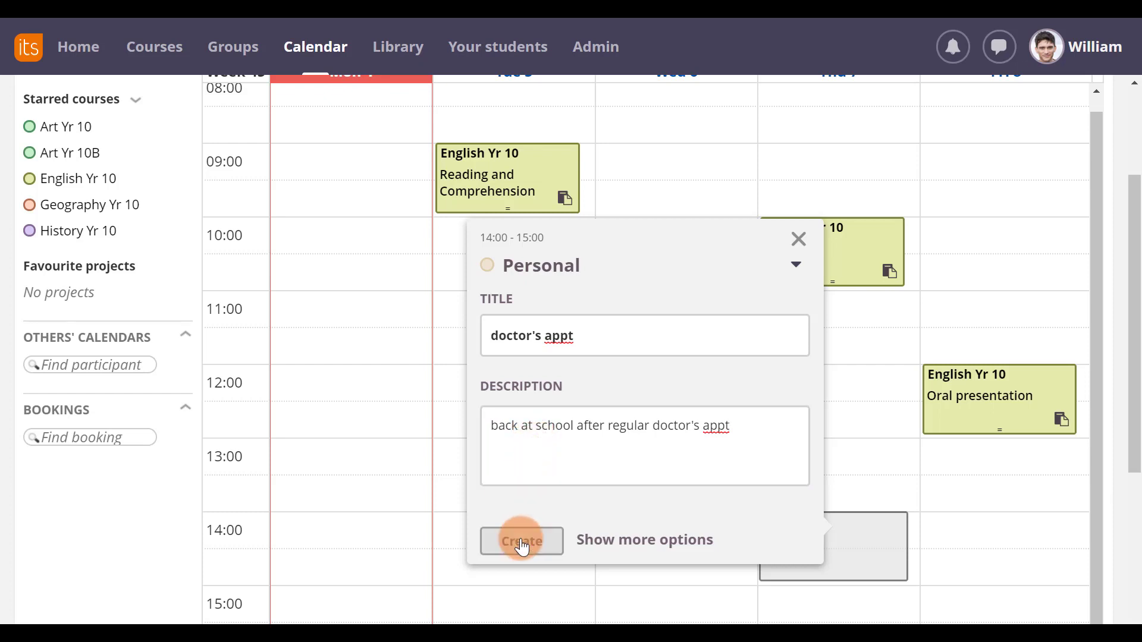
scroll(681, 238, "up", 3)
left_click(682, 169)
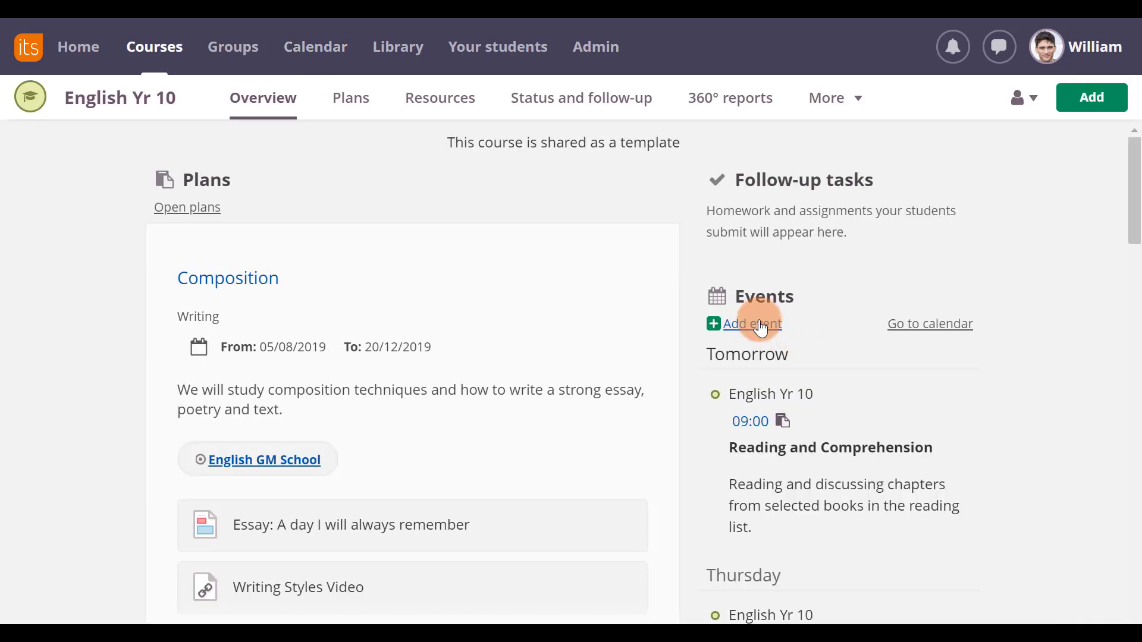
Start an English Yr 10 event titled 'Teacher's meeting', 08:00–16:00 on Monday 4 November.
left_click(762, 332)
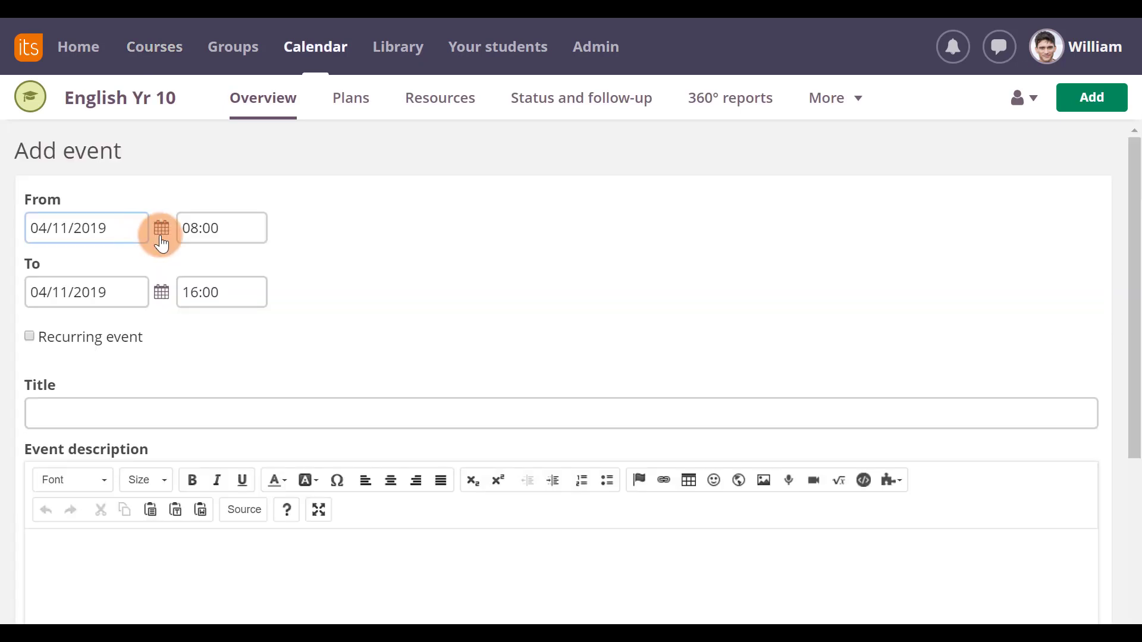
left_click(193, 238)
left_click(116, 299)
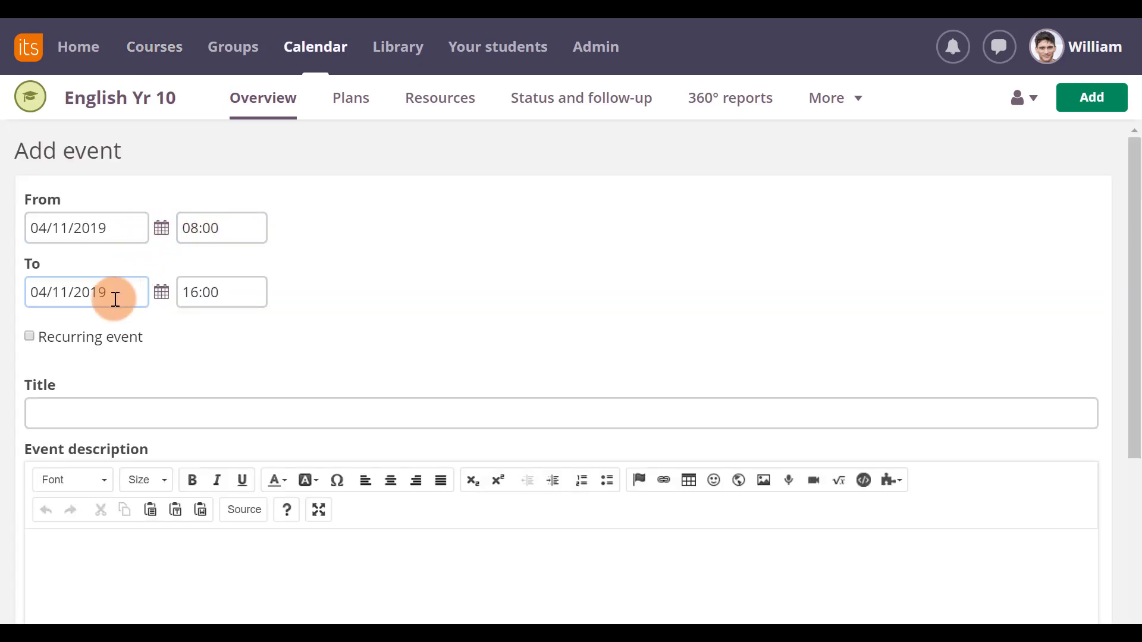
left_click(216, 301)
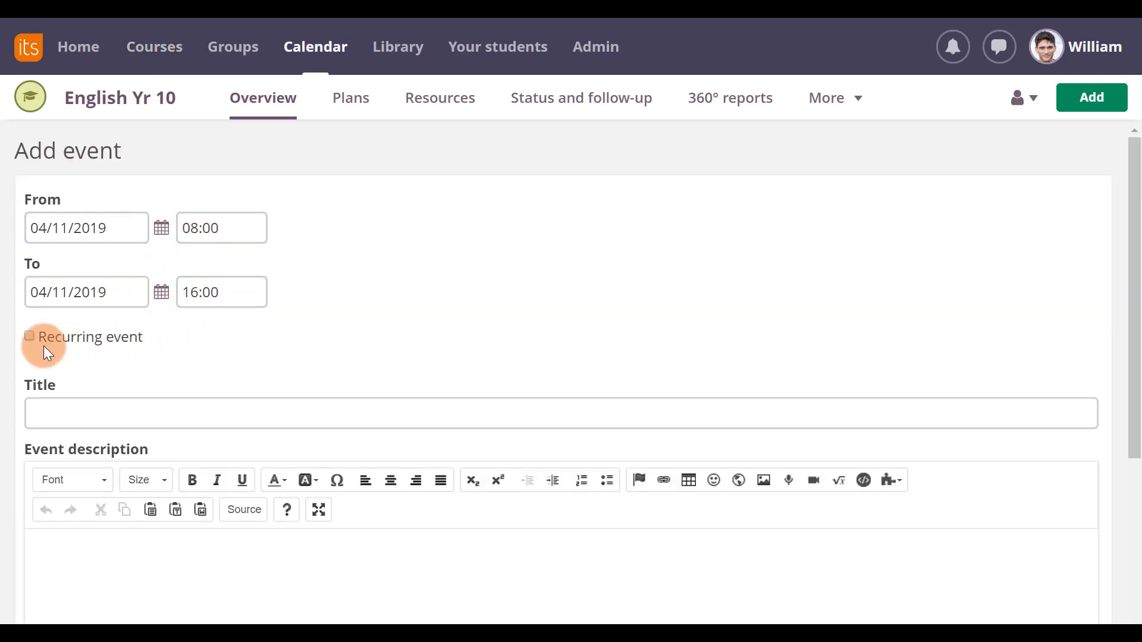
left_click(149, 415)
type("Teacher's meeting")
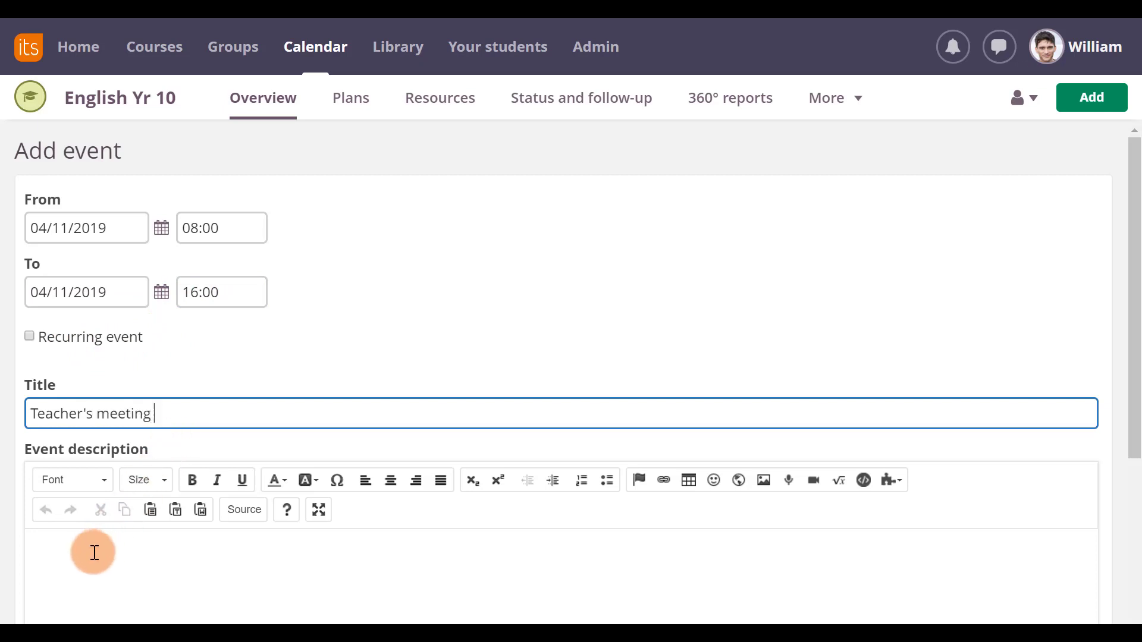
Describe it as a meeting on new Yr10 English learning objectives, save, and drag it to Tuesday.
left_click(396, 598)
type("Meeting to discuss ")
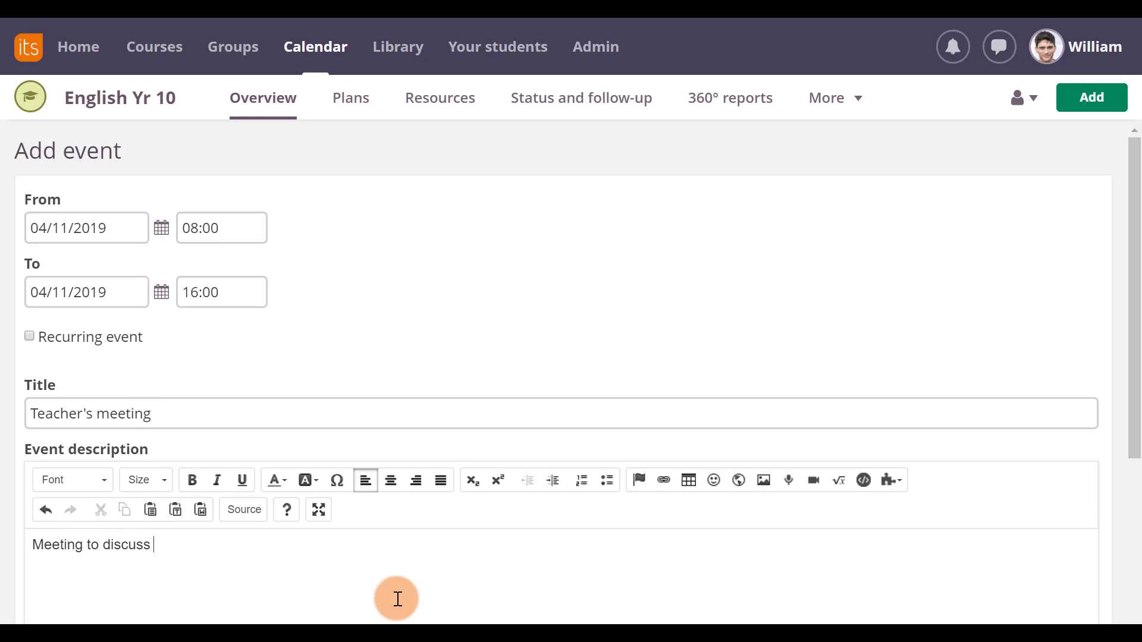
type("new learning objective")
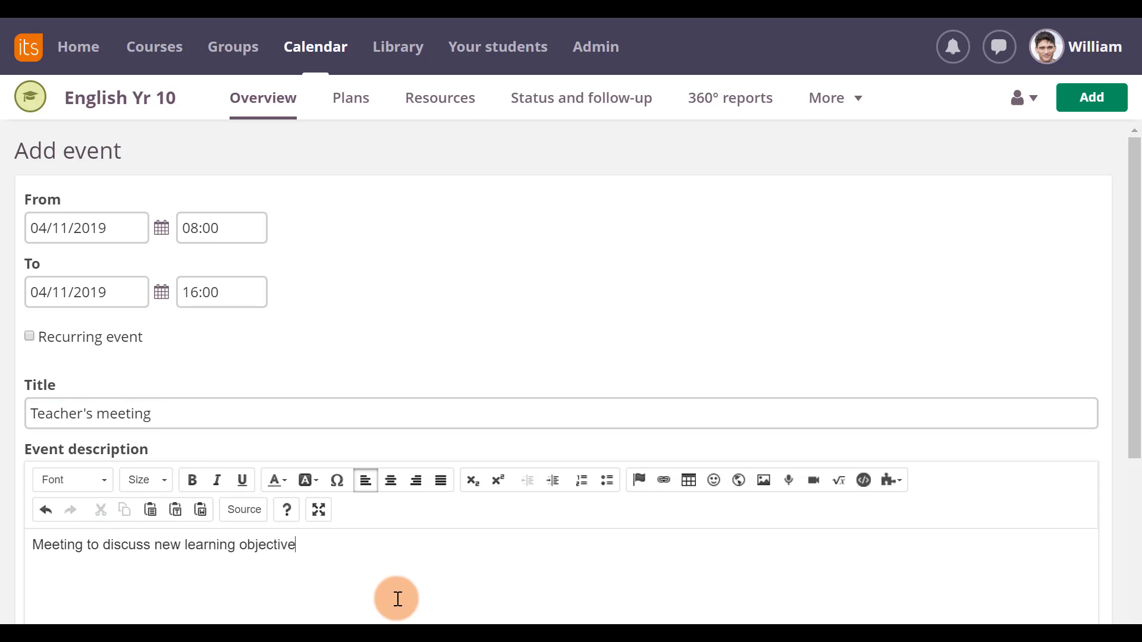
type("s for Yr10 English.")
scroll(396, 599, "down", 5)
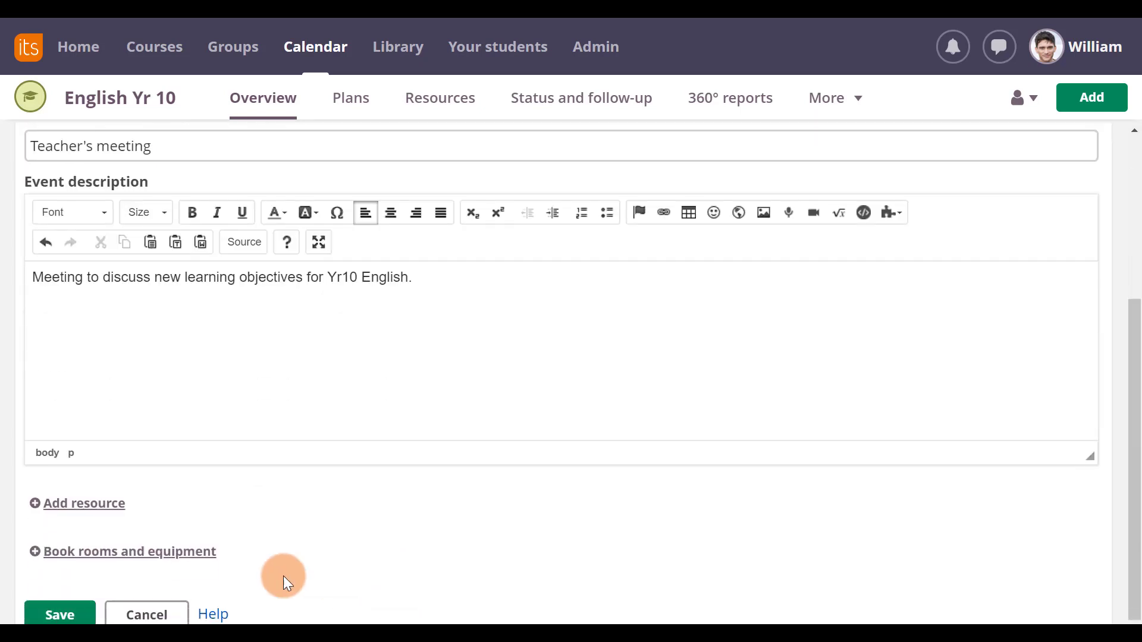
left_click(62, 612)
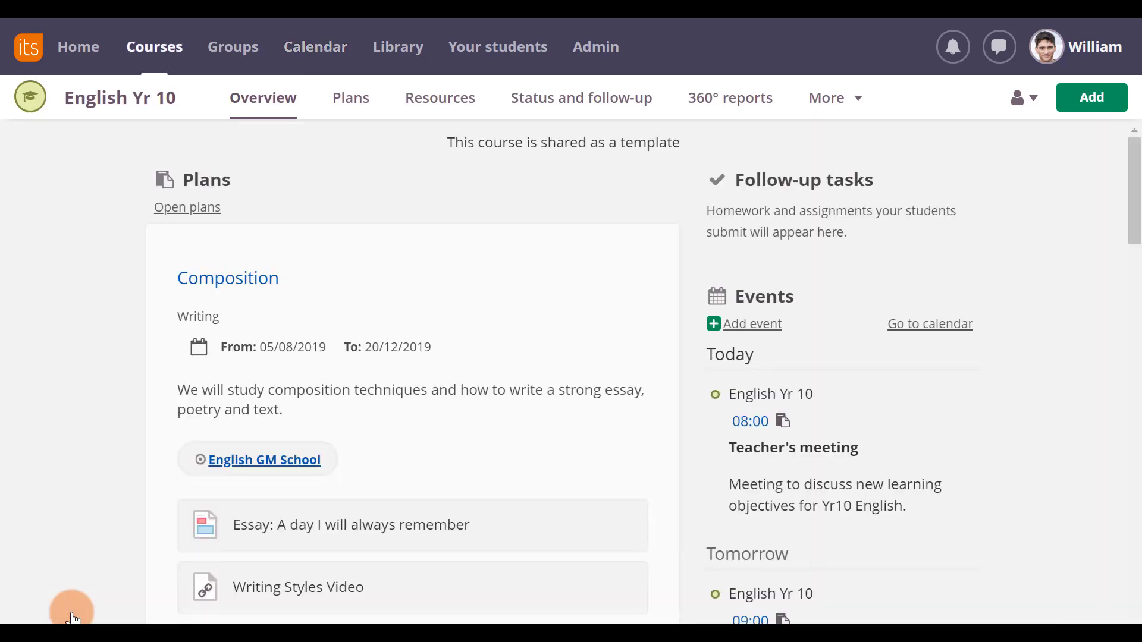
left_click(943, 326)
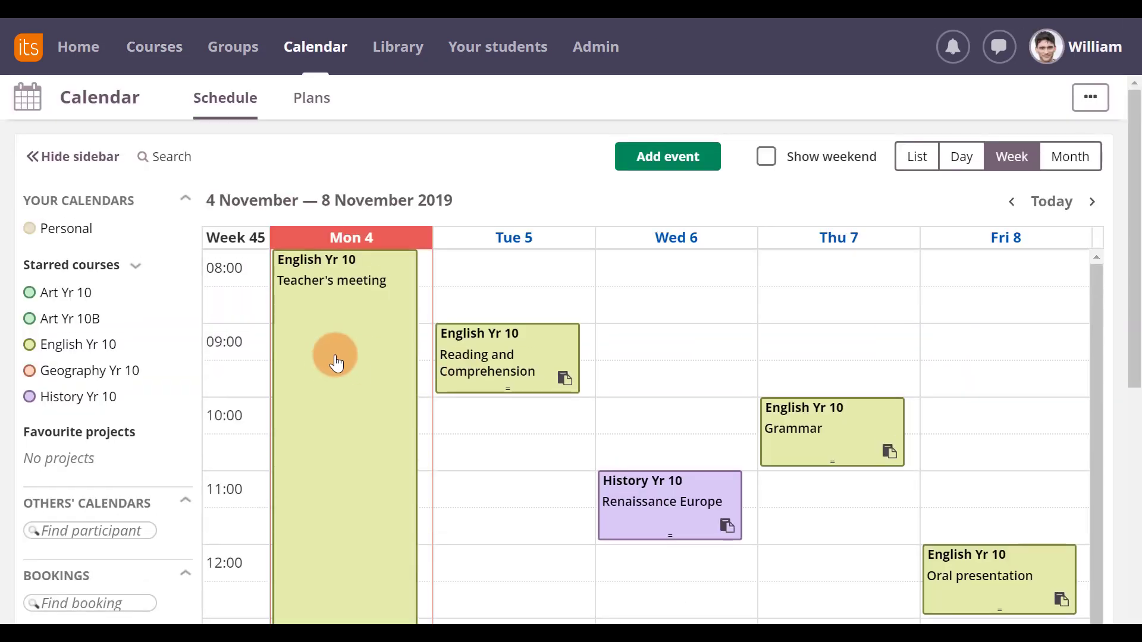
mouse_move(336, 362)
left_mouse_down()
mouse_move(492, 356)
mouse_move(345, 348)
left_mouse_up()
Add a new task titled 'Museum Trip' with the pasted trip details as its description.
left_click(1022, 526)
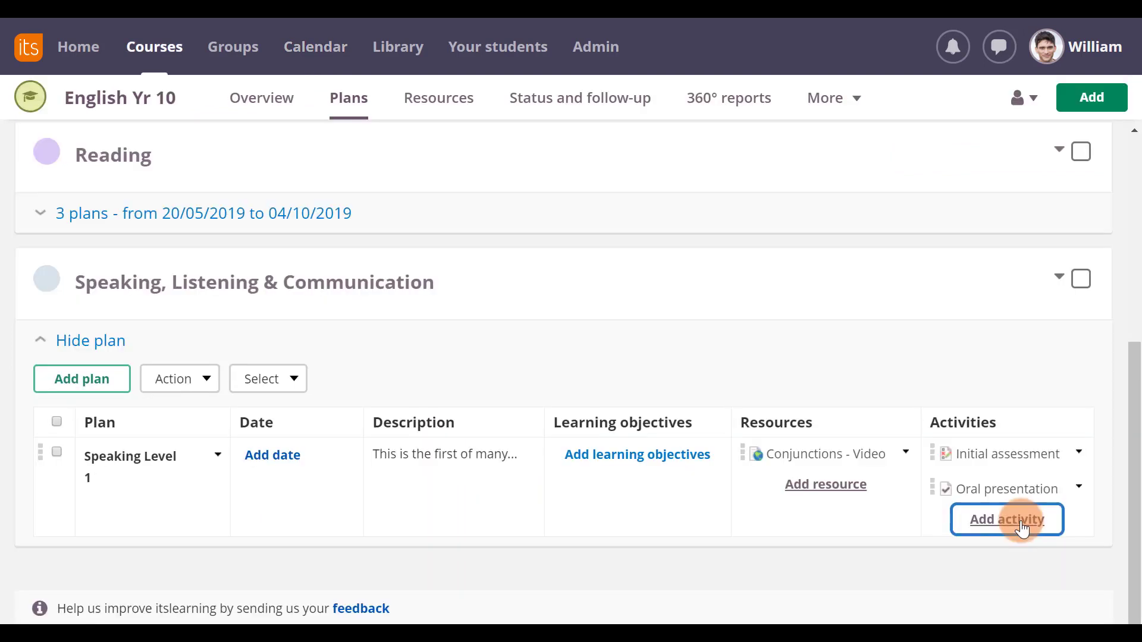
left_click(956, 331)
left_click(806, 333)
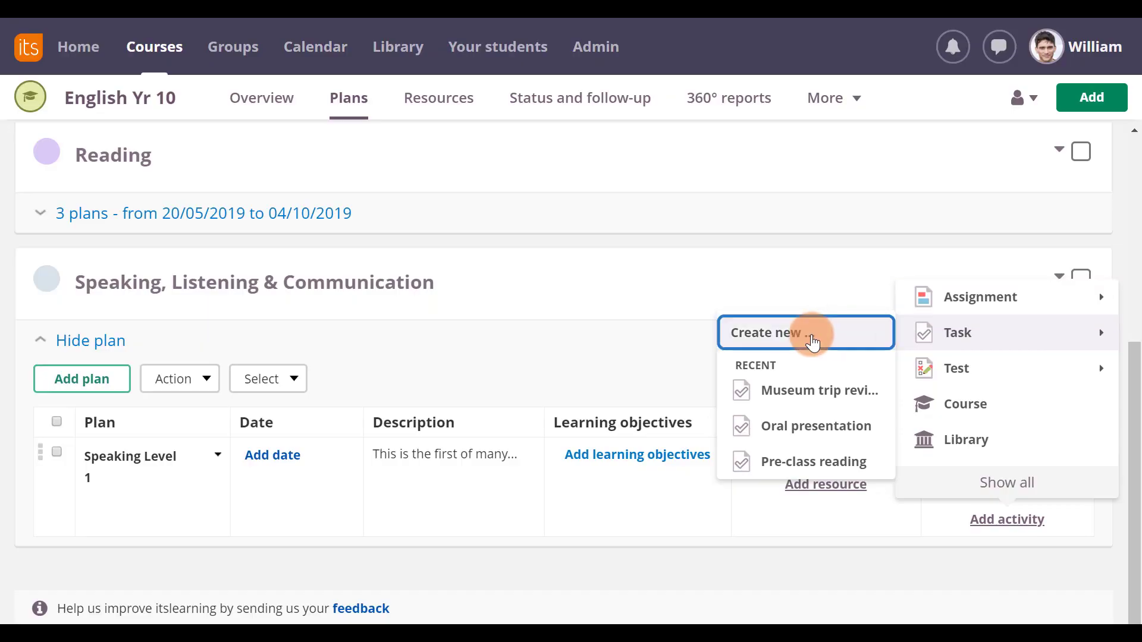
left_click(168, 133)
type("Muse")
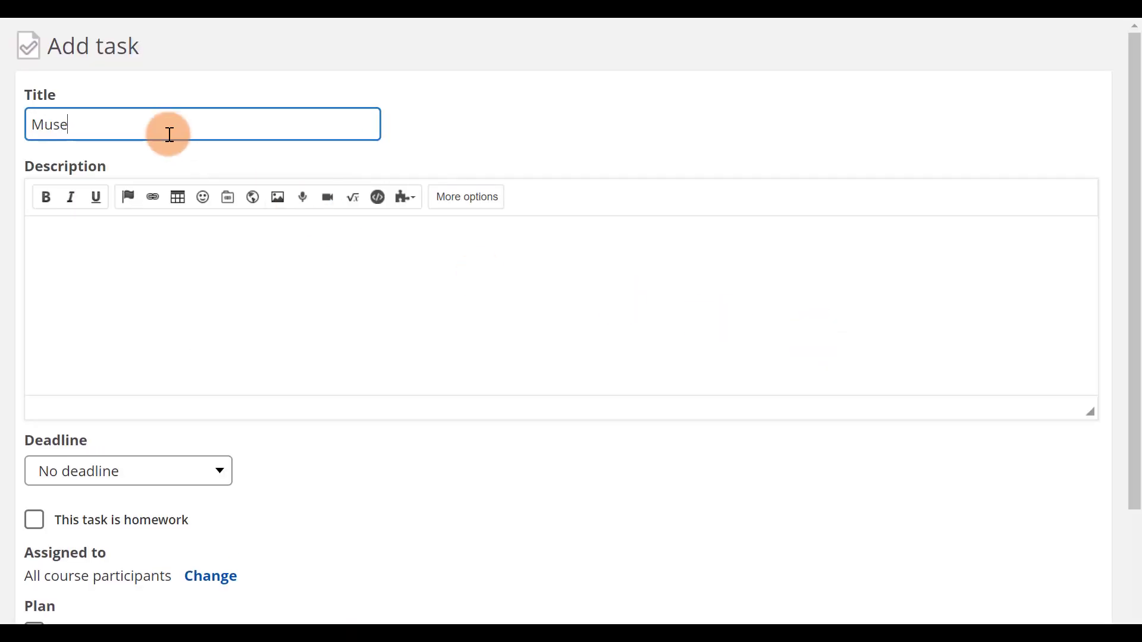
type("um Trip")
left_click(131, 232)
type("We will visit the News Museum. Gather at the school entrance at 8am. The bus leaves at 8.15 am.")
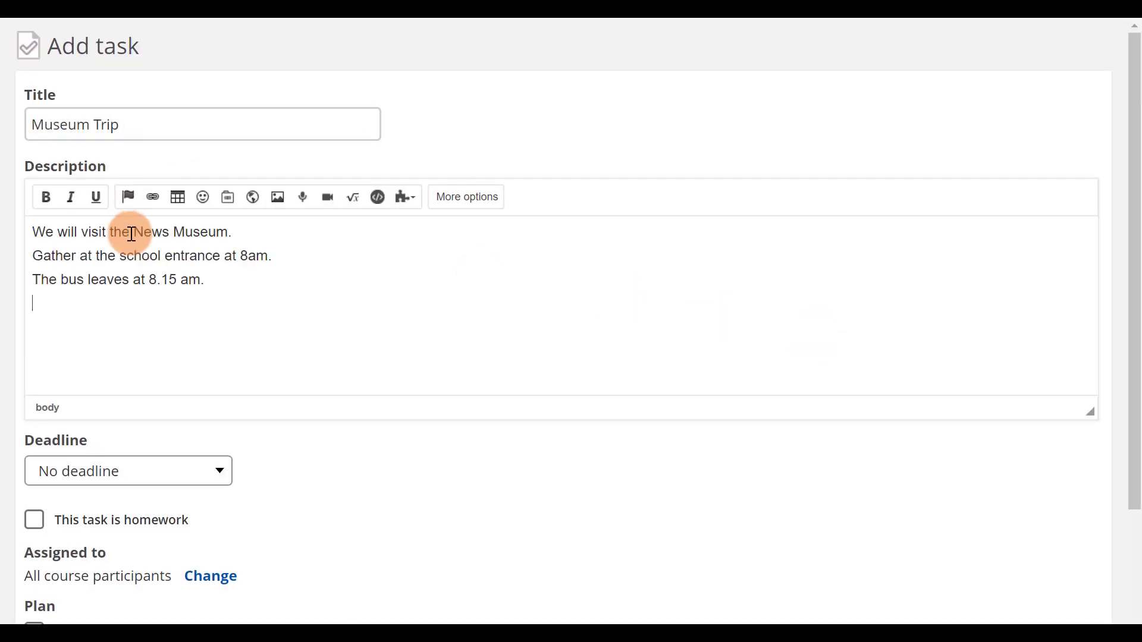
Set the task deadline to a specific time, 12/11/2019 at 08:00, and save it.
left_click(146, 473)
left_click(143, 514)
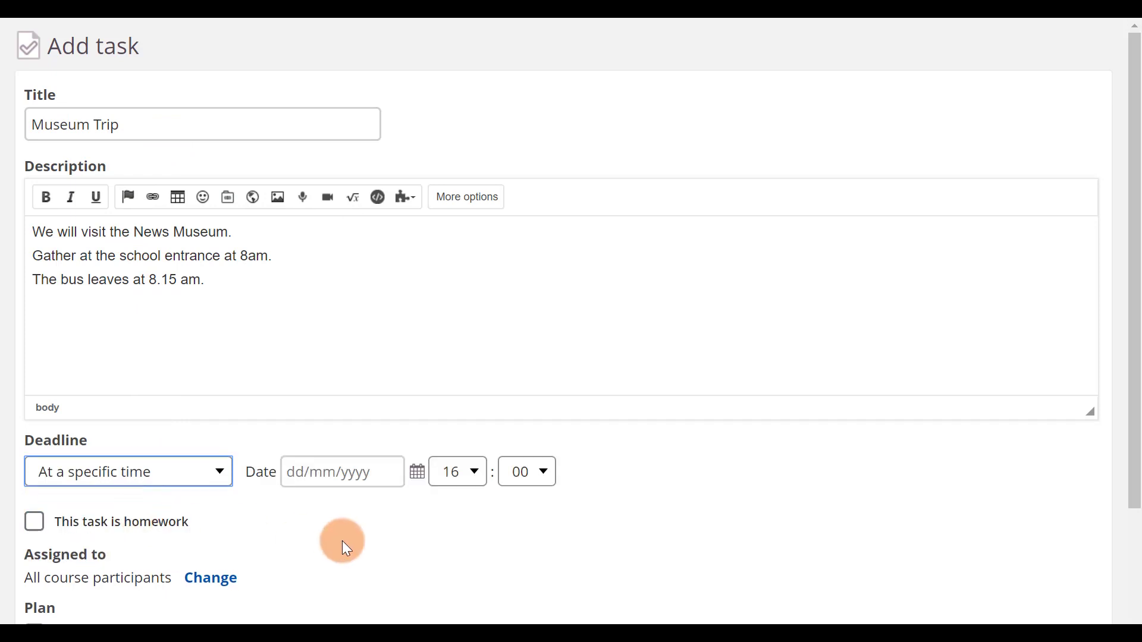
left_click(357, 477)
left_click(333, 329)
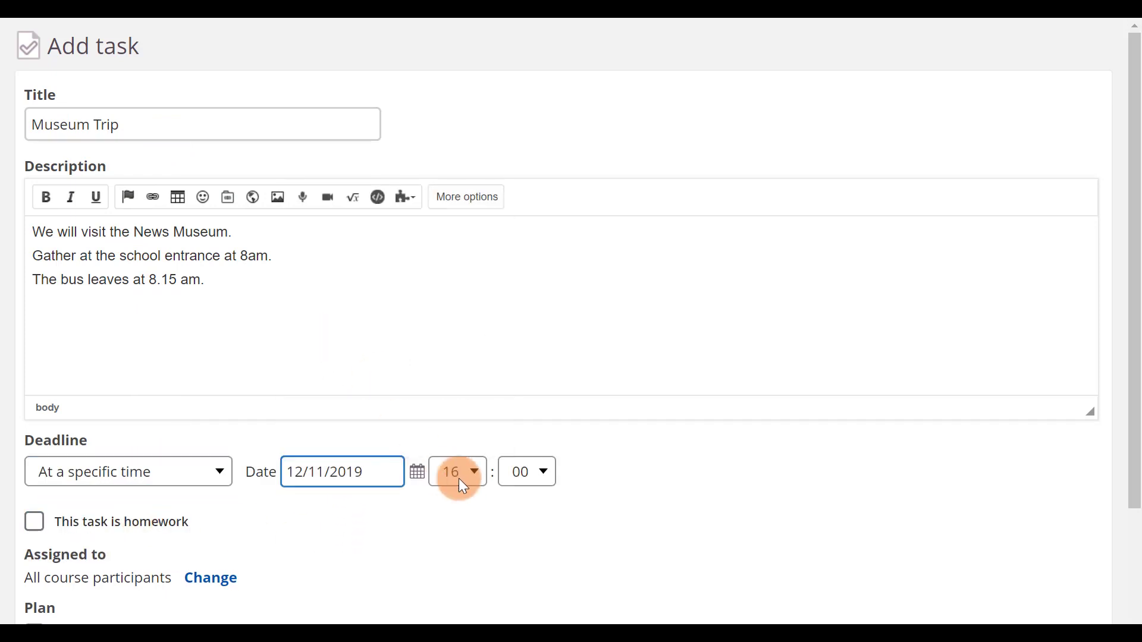
left_click(476, 475)
left_click(456, 223)
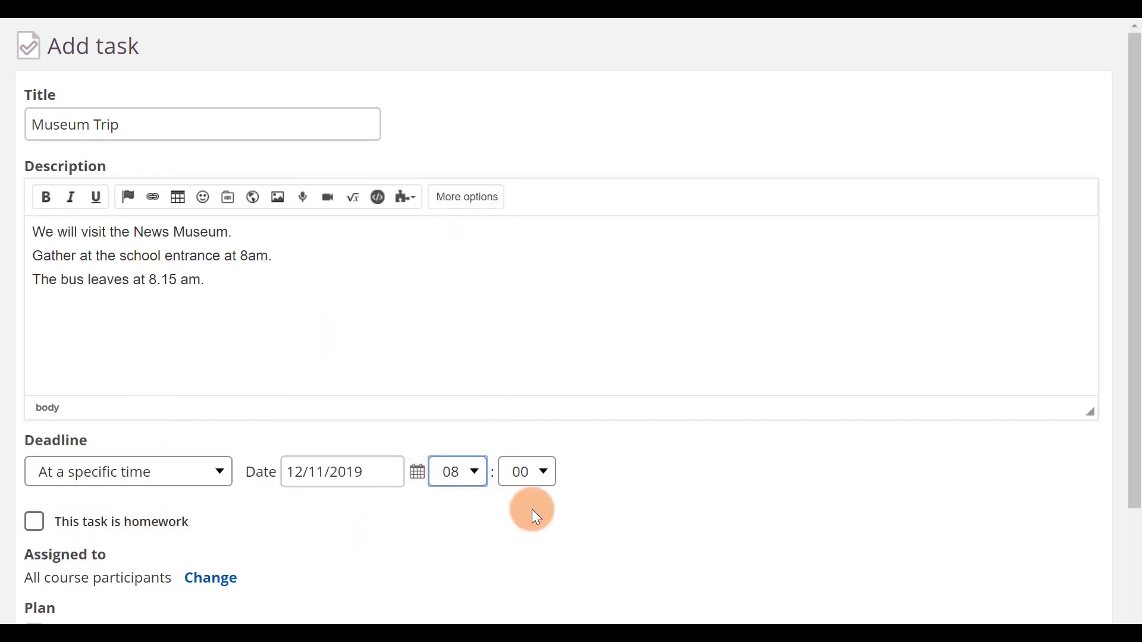
scroll(52, 603, "down", 3)
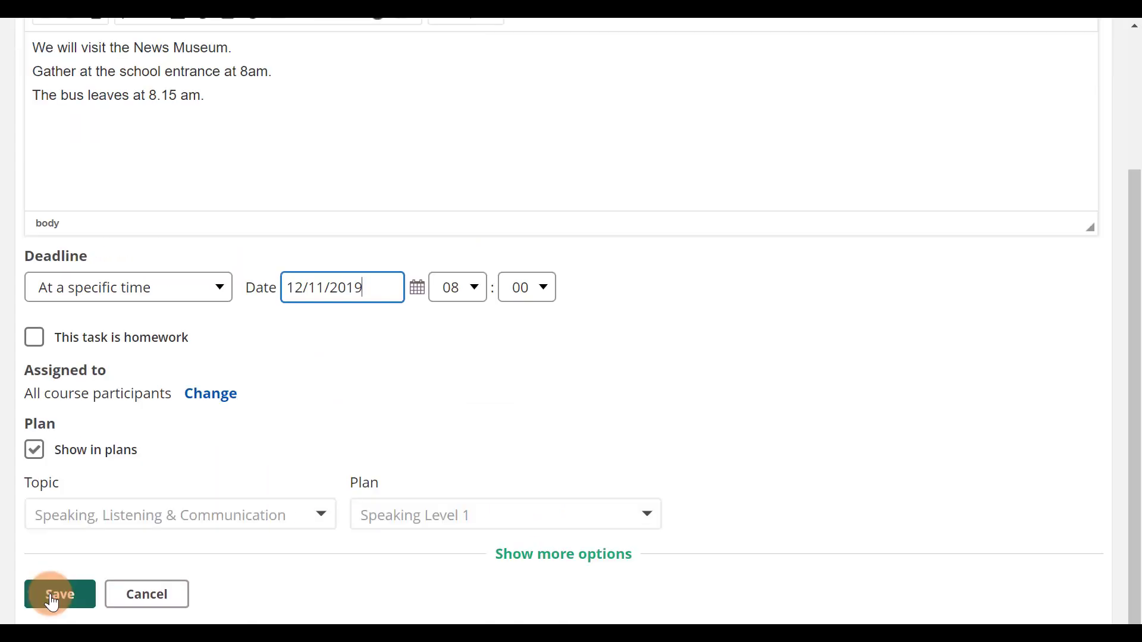
left_click(52, 602)
left_click(591, 327)
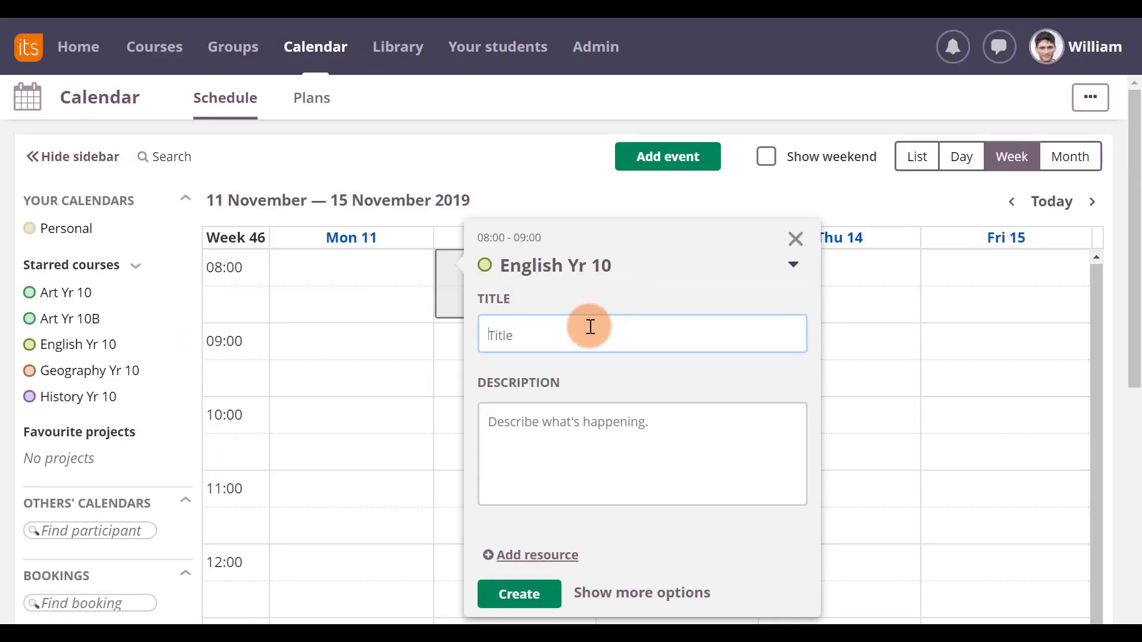
Create the Tuesday 12 November 08:00 event titled 'Museum Trip' and review its details.
type("Museum TR")
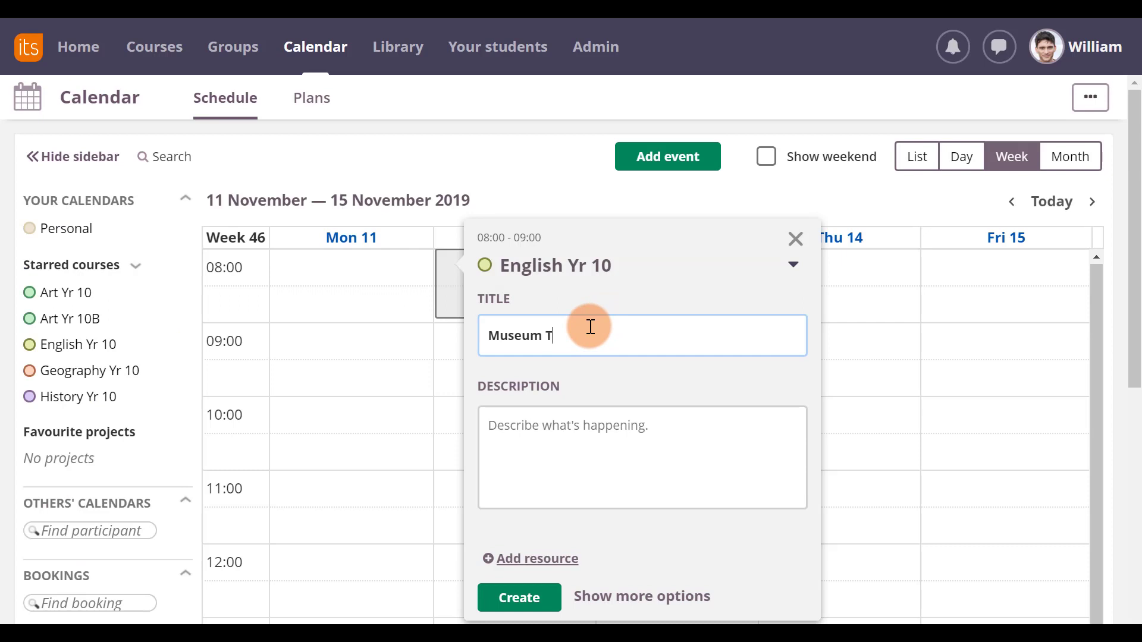
key("BackSpace")
type("rip")
left_click(557, 612)
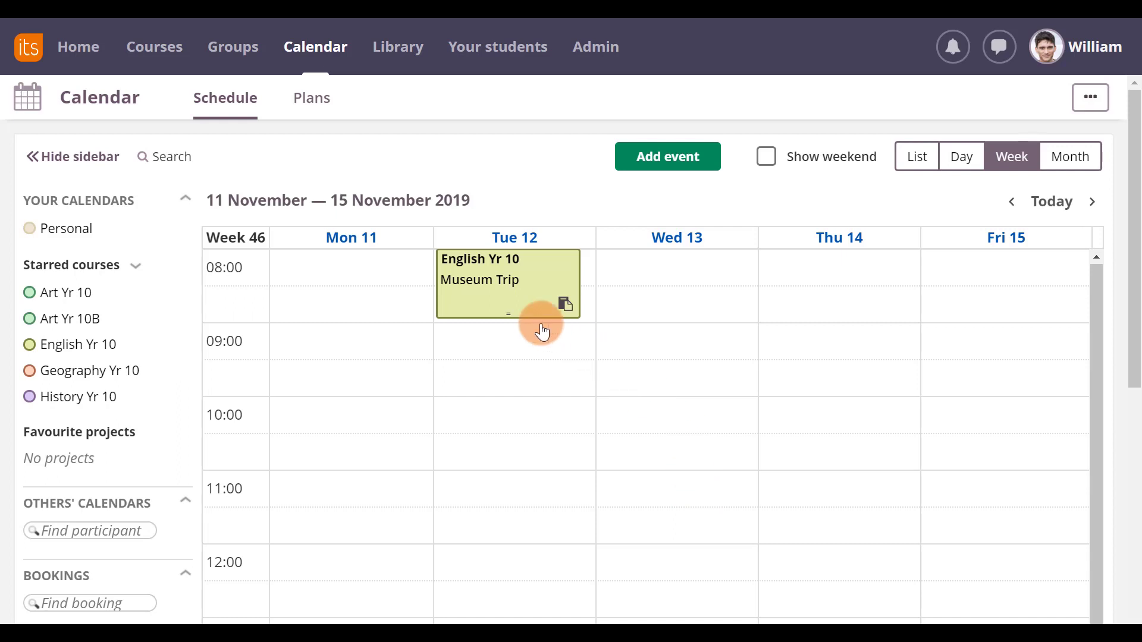
left_click(497, 304)
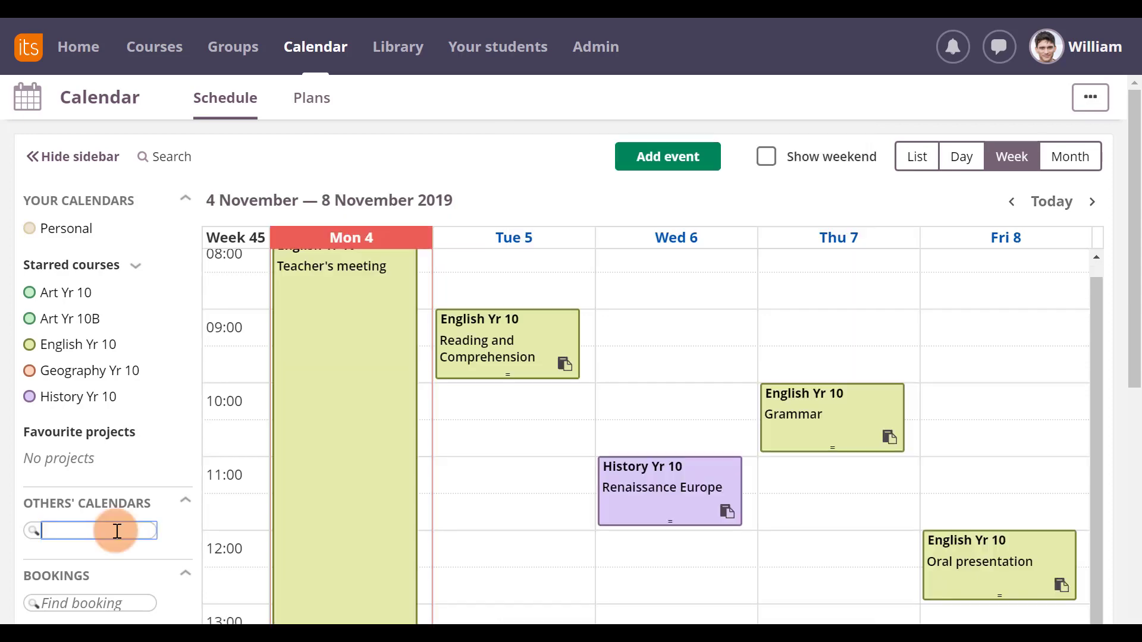
type("Marcia")
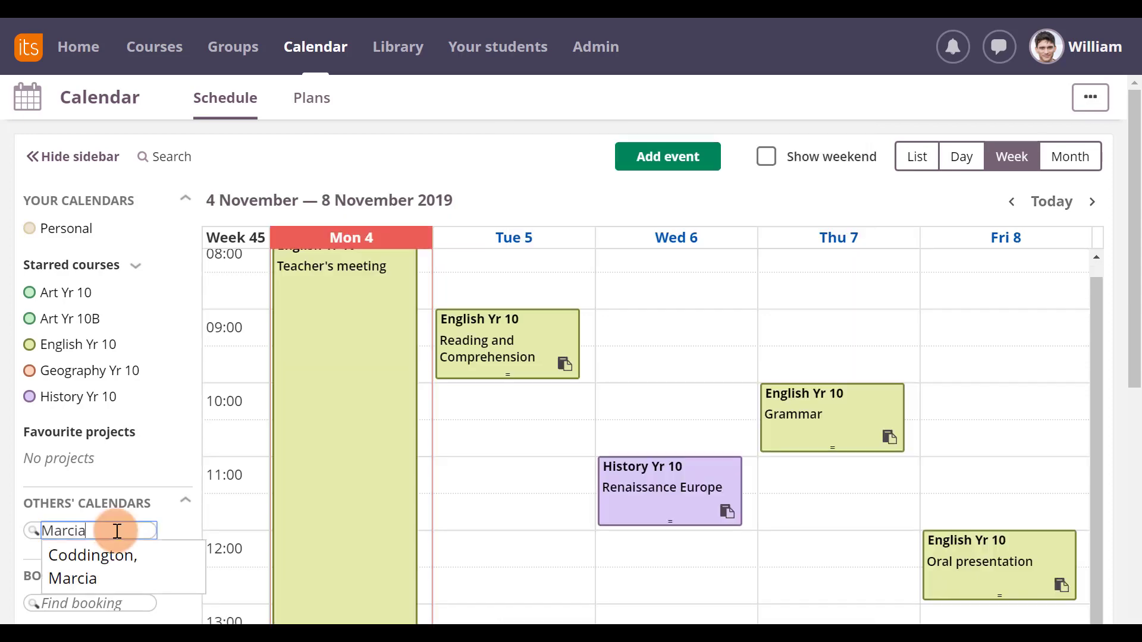
Overlay the colleague's calendar from the name suggestion, then scroll to review the week.
left_click(71, 559)
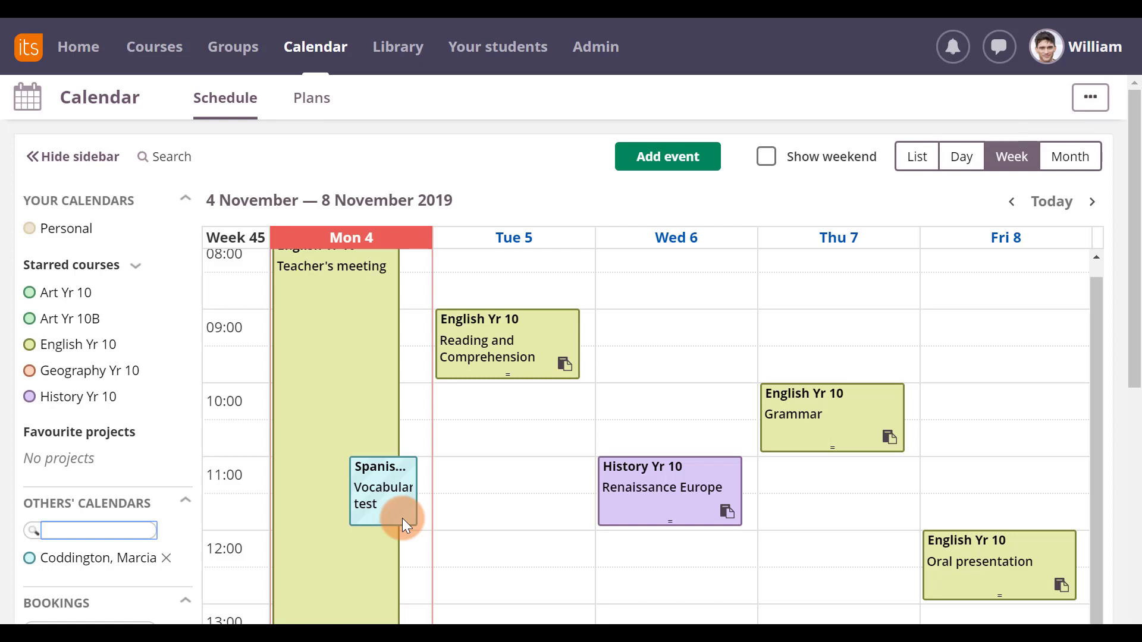
scroll(188, 586, "down", 3)
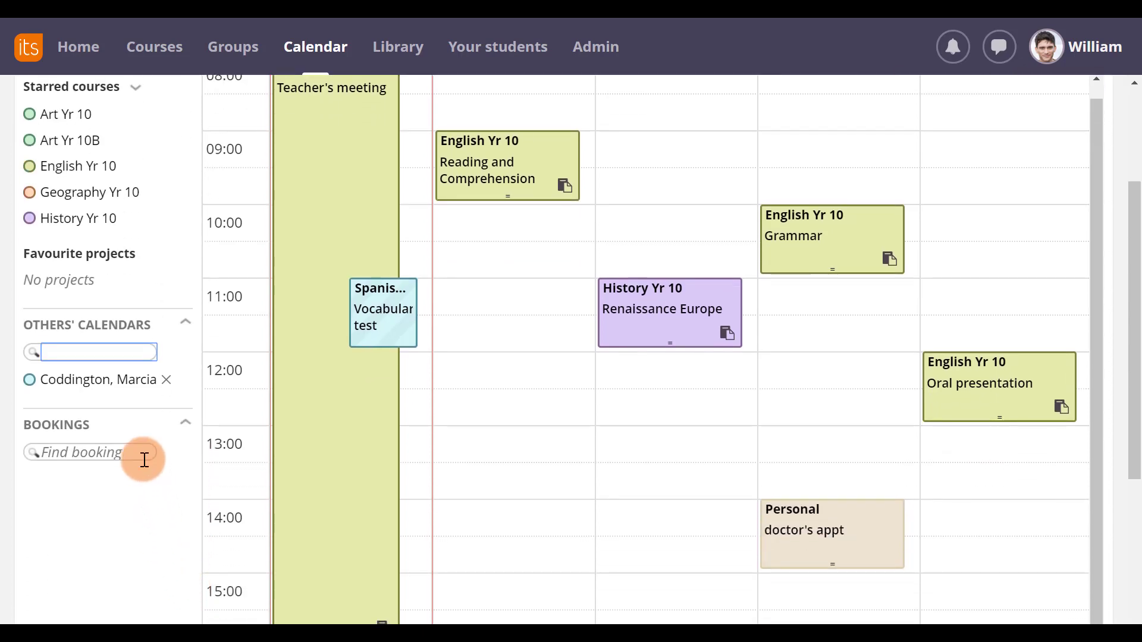
scroll(143, 460, "up", 3)
left_click(177, 164)
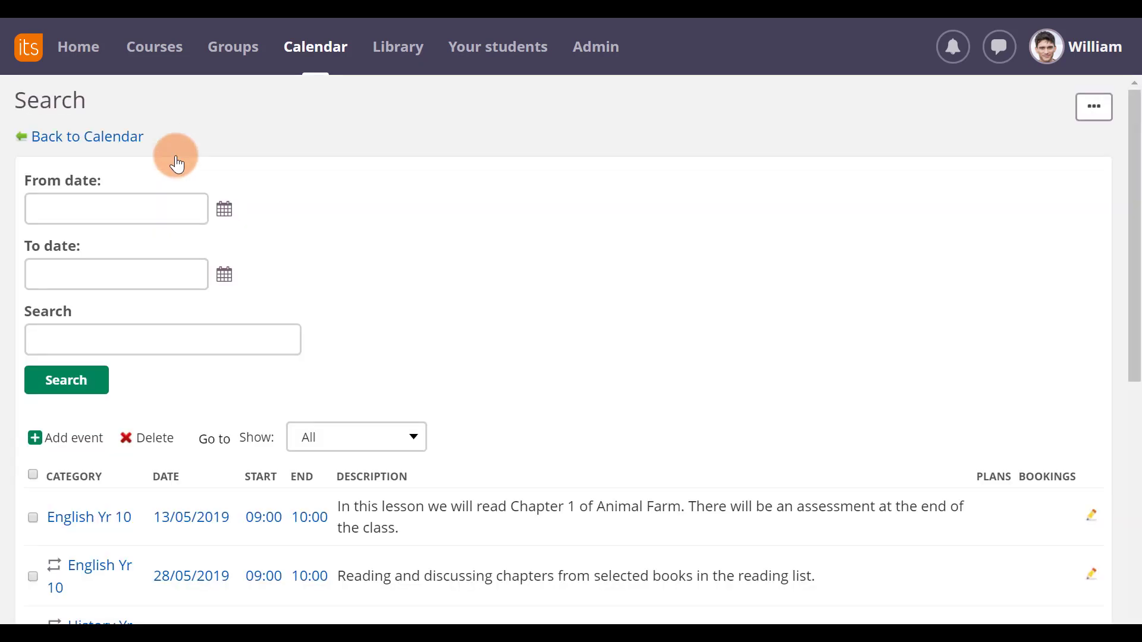
left_click(309, 41)
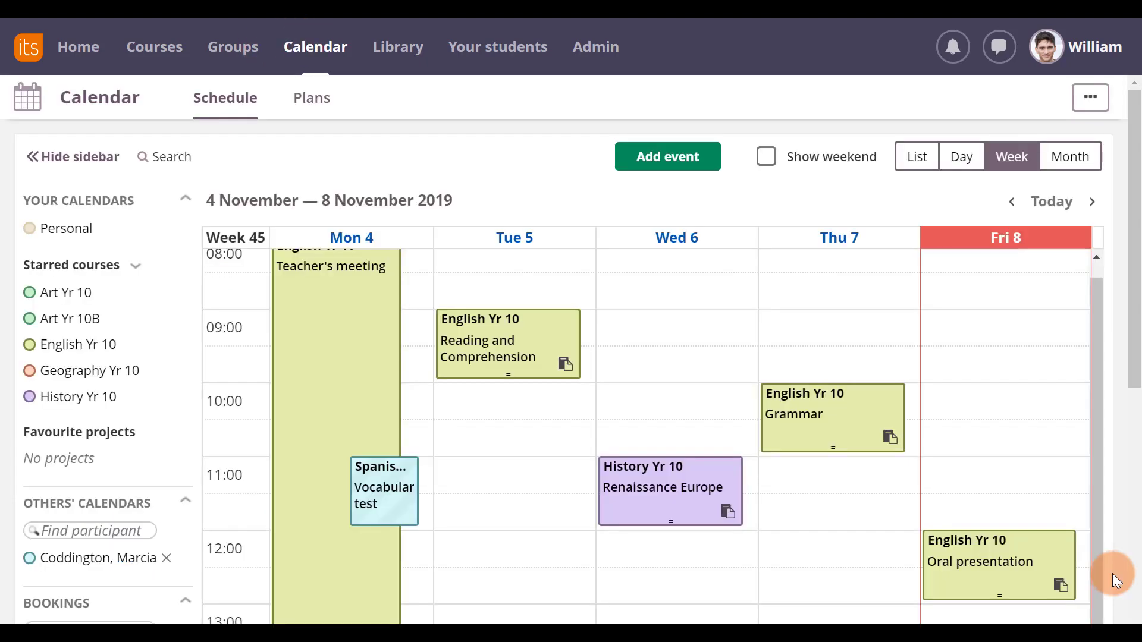